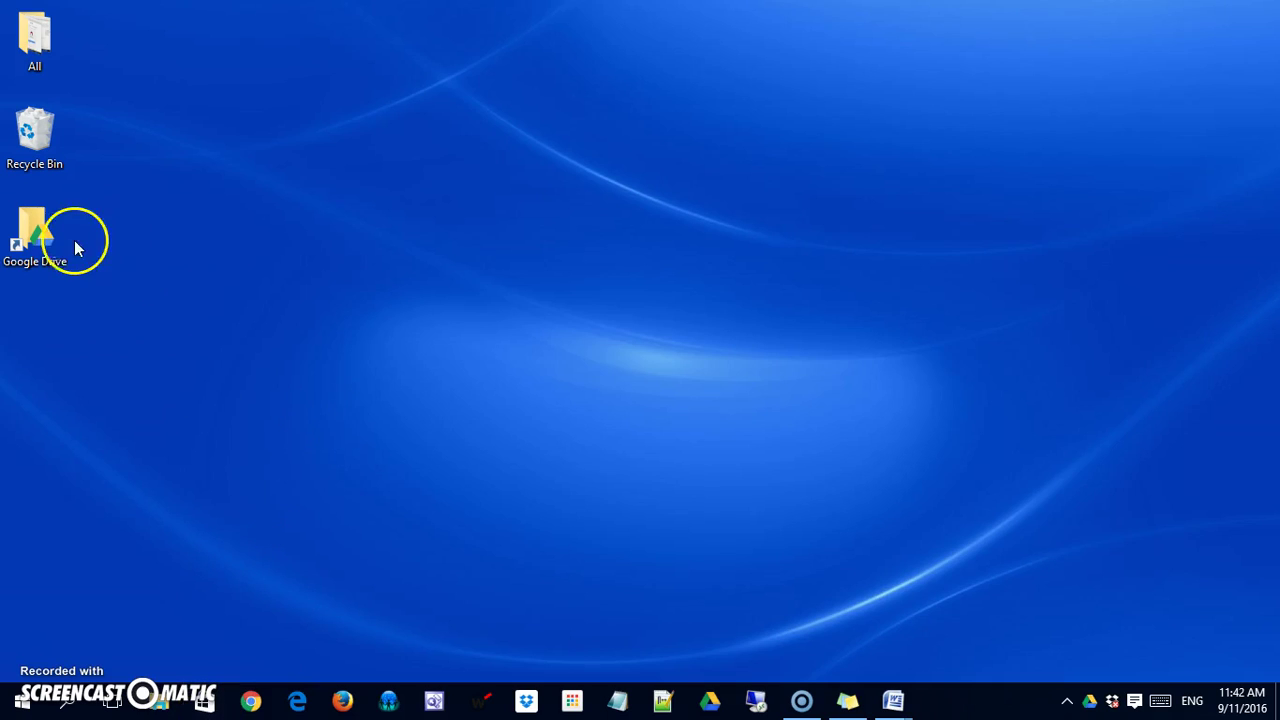
left_click(38, 240)
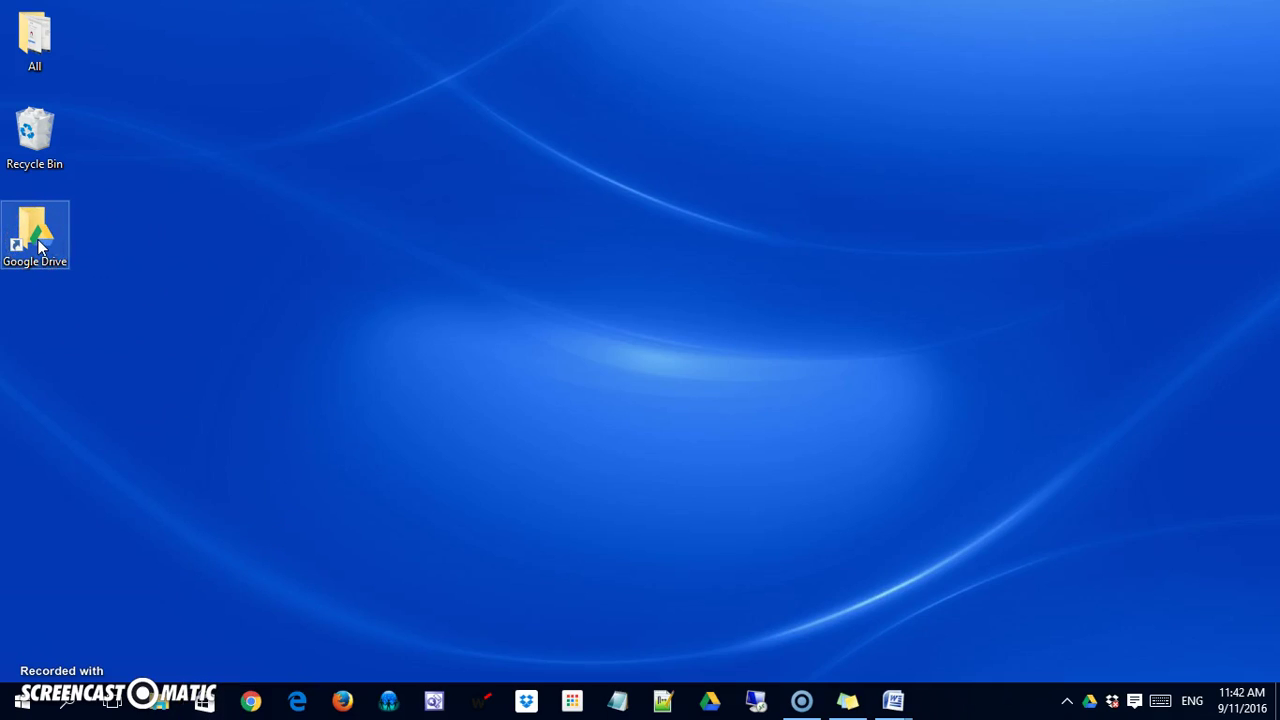
double_click(38, 245)
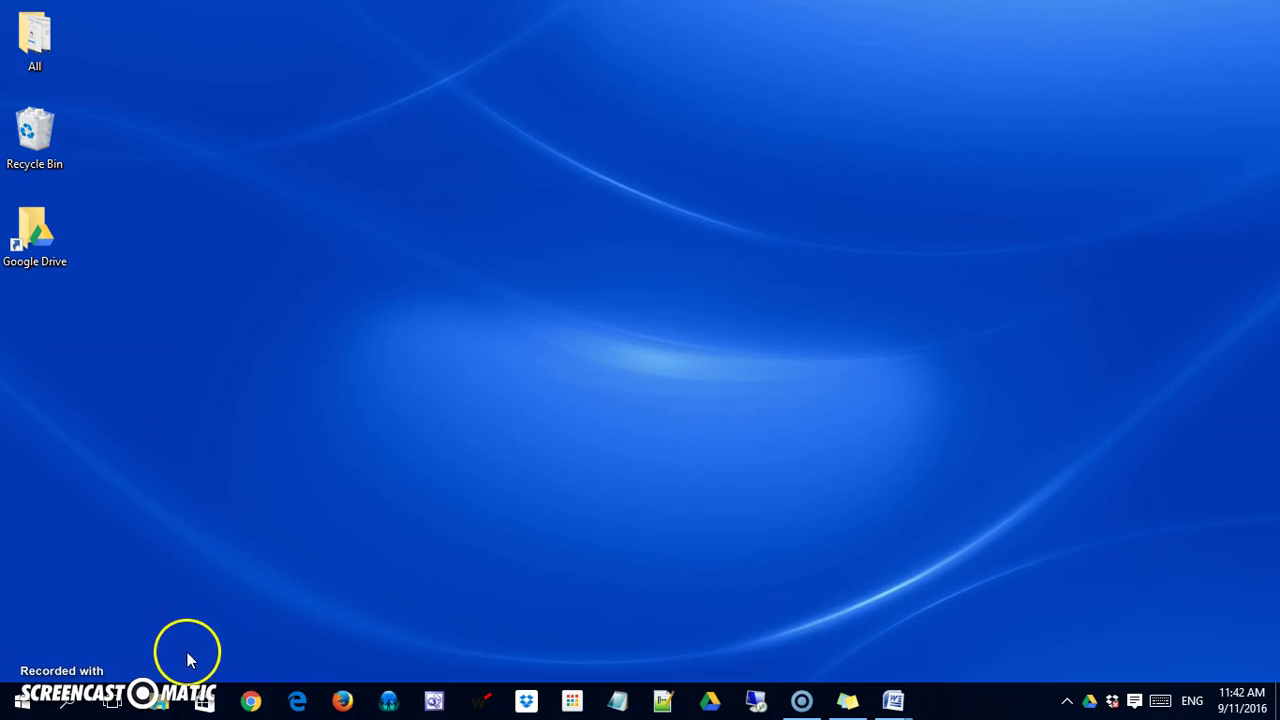
left_click(160, 698)
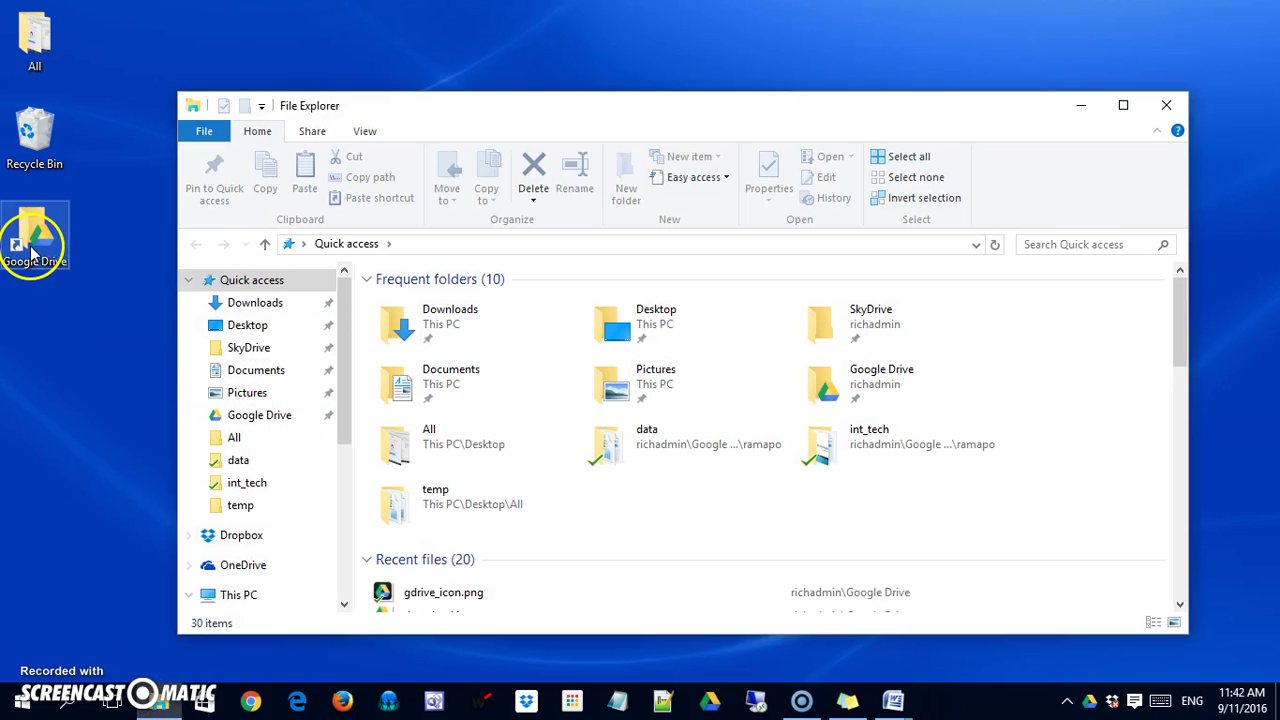
left_click(1165, 108)
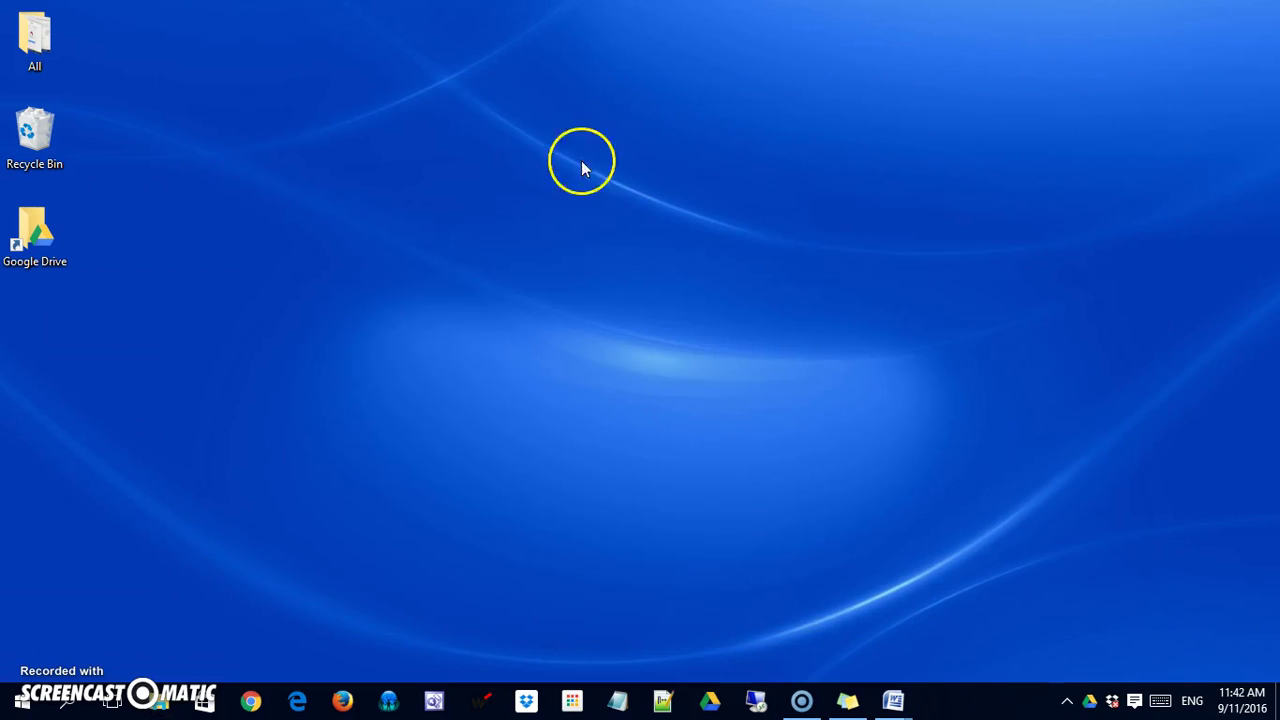
Open Google Drive on the web from the desktop's Google Drive folder
right_click(27, 249)
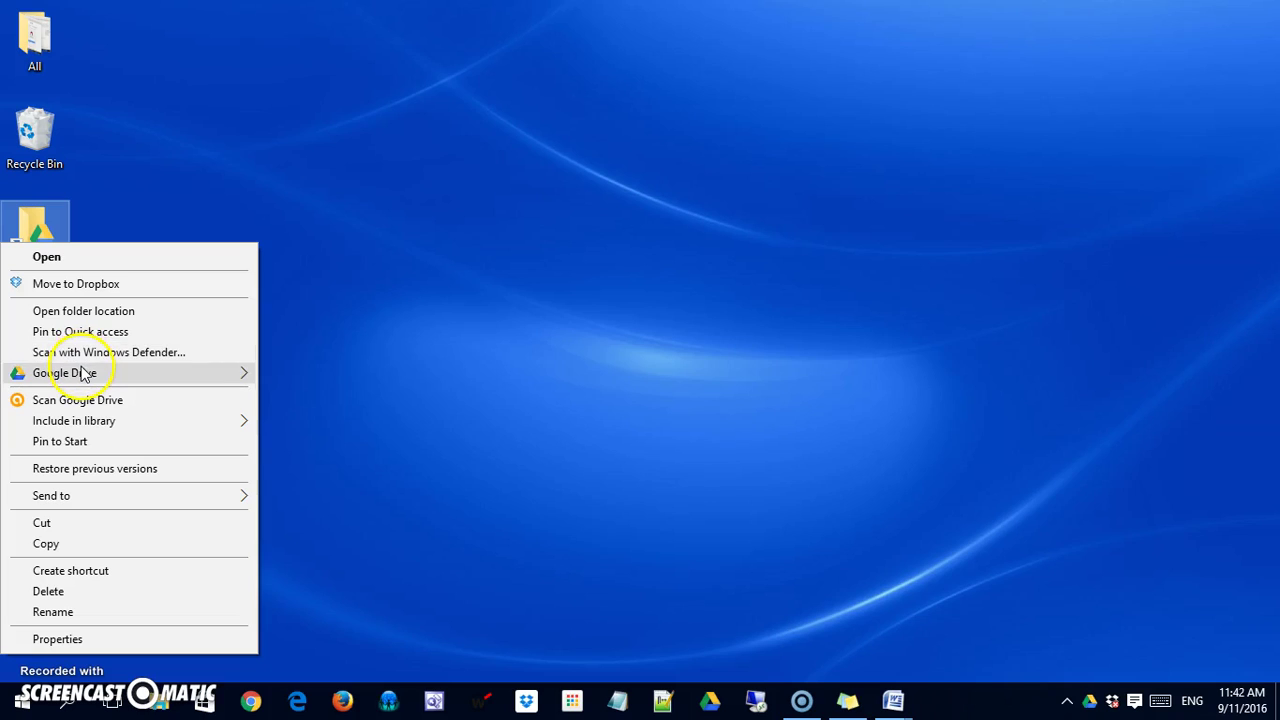
mouse_move(83, 372)
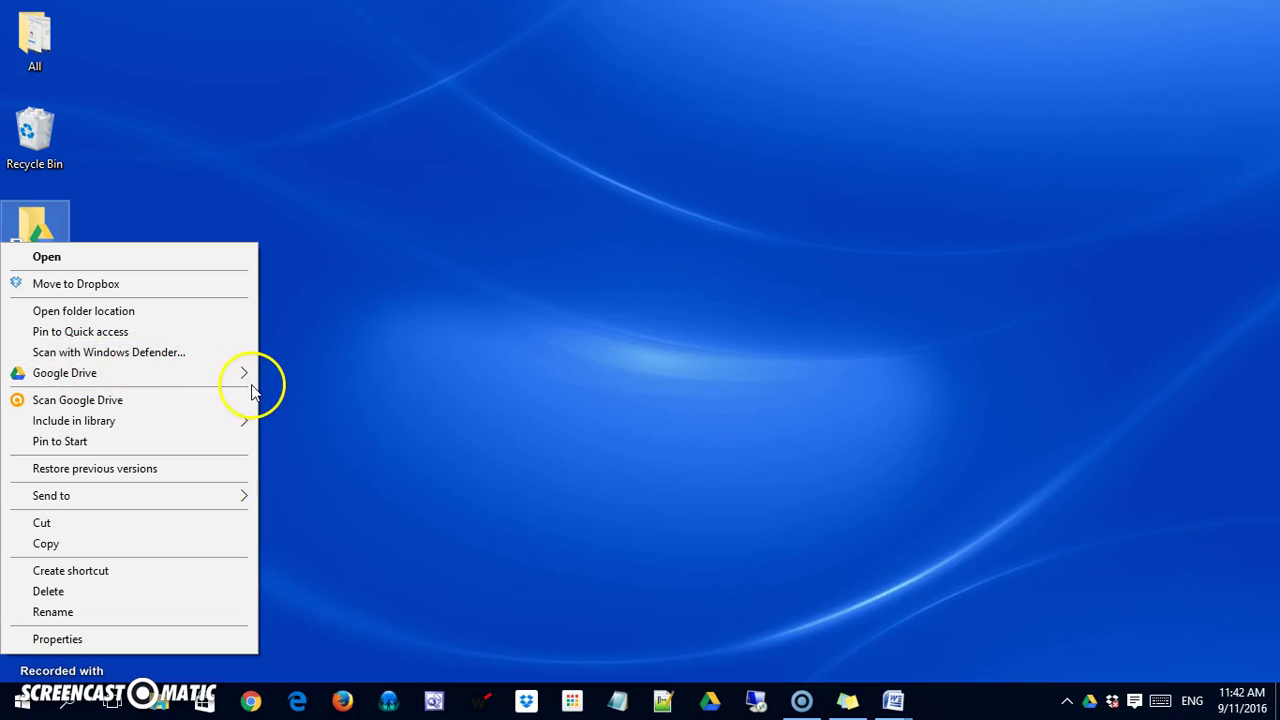
mouse_move(248, 379)
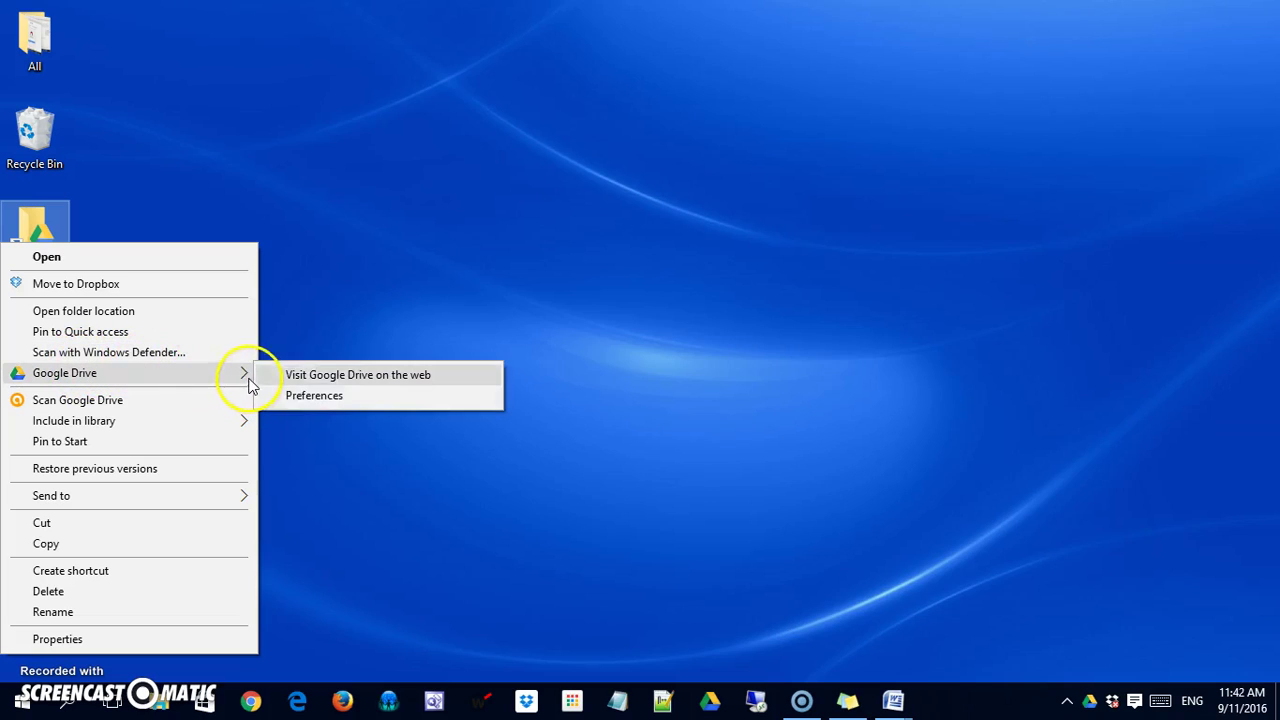
left_click(318, 377)
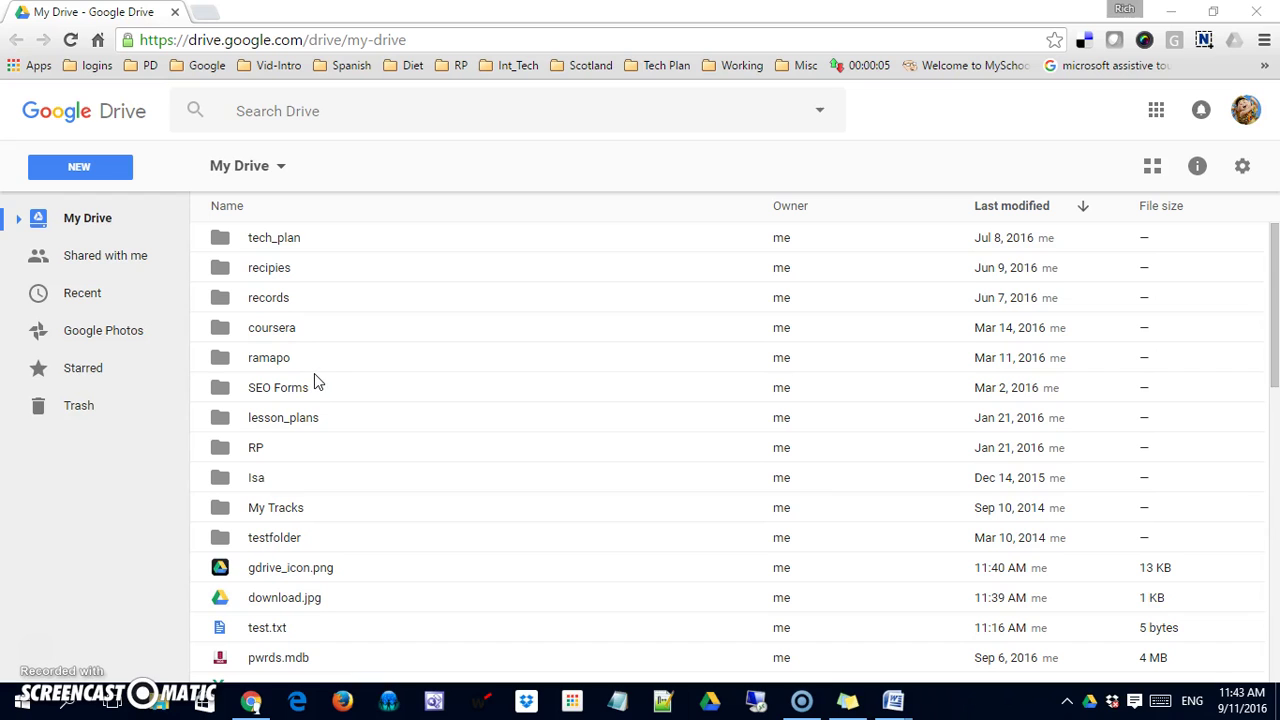
Create a new folder named TestOfSharing in My Drive
left_click(95, 177)
left_click(95, 205)
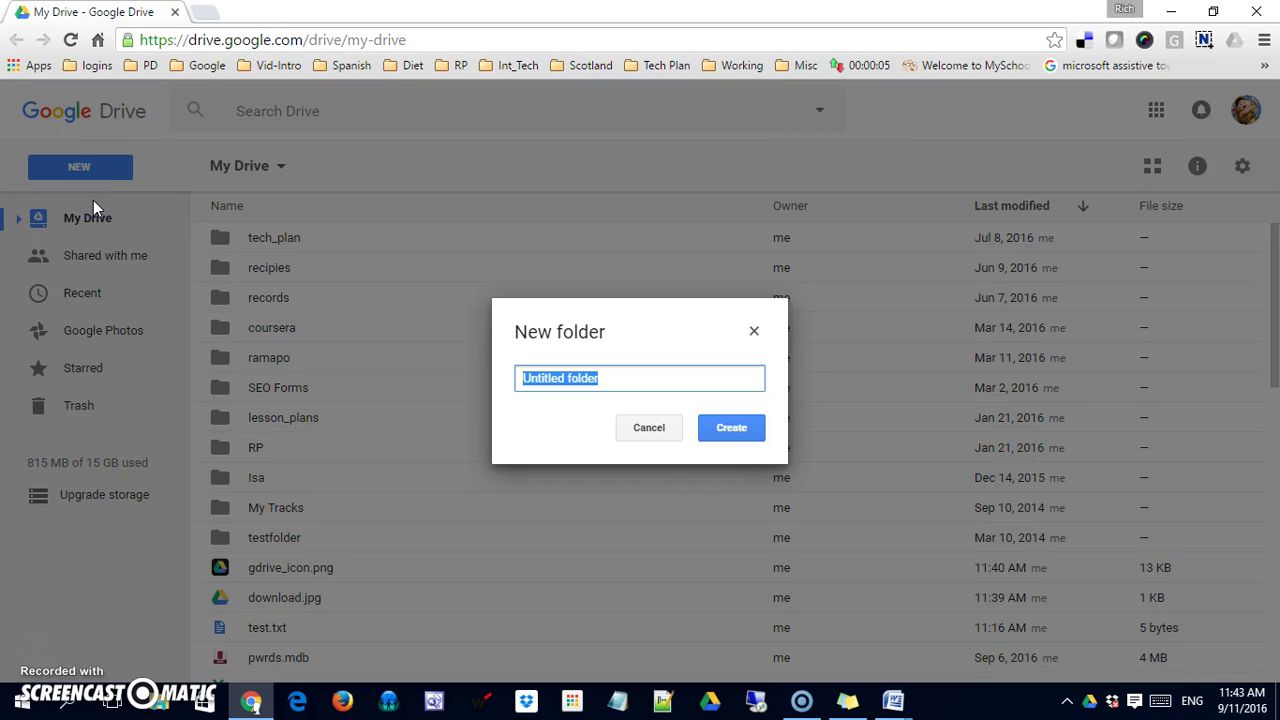
type("TestOfSharing")
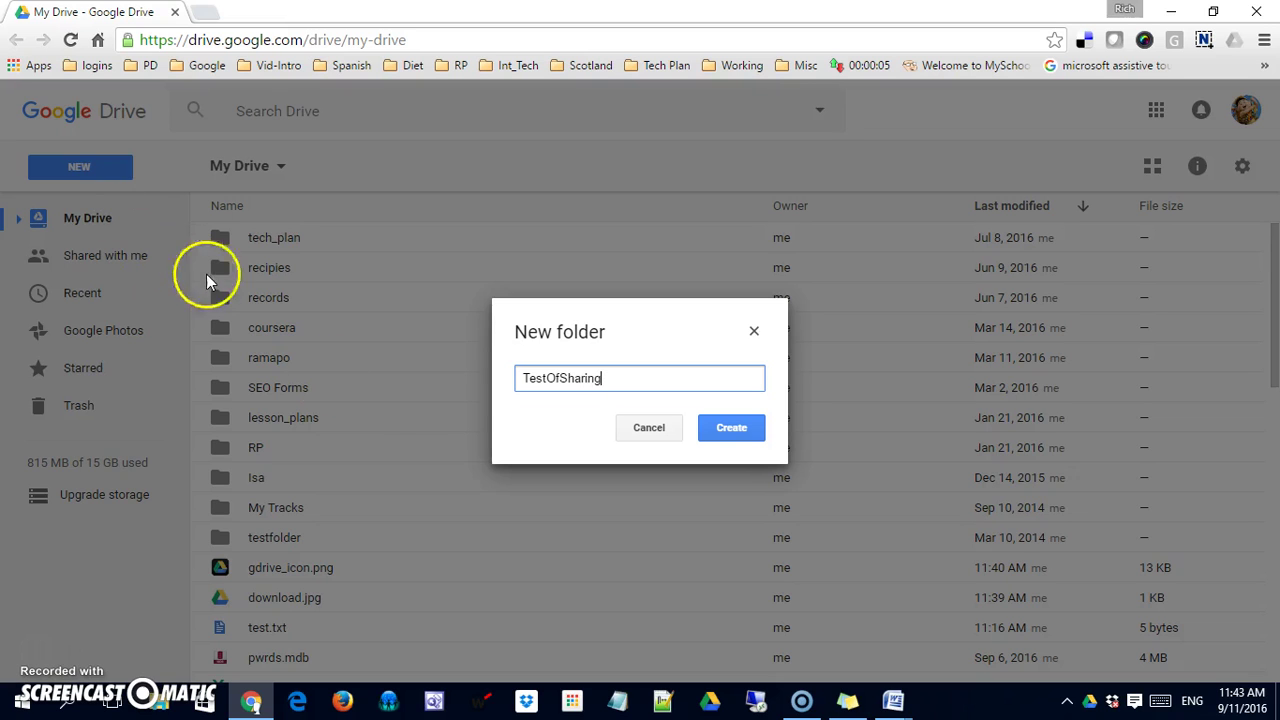
left_click(752, 434)
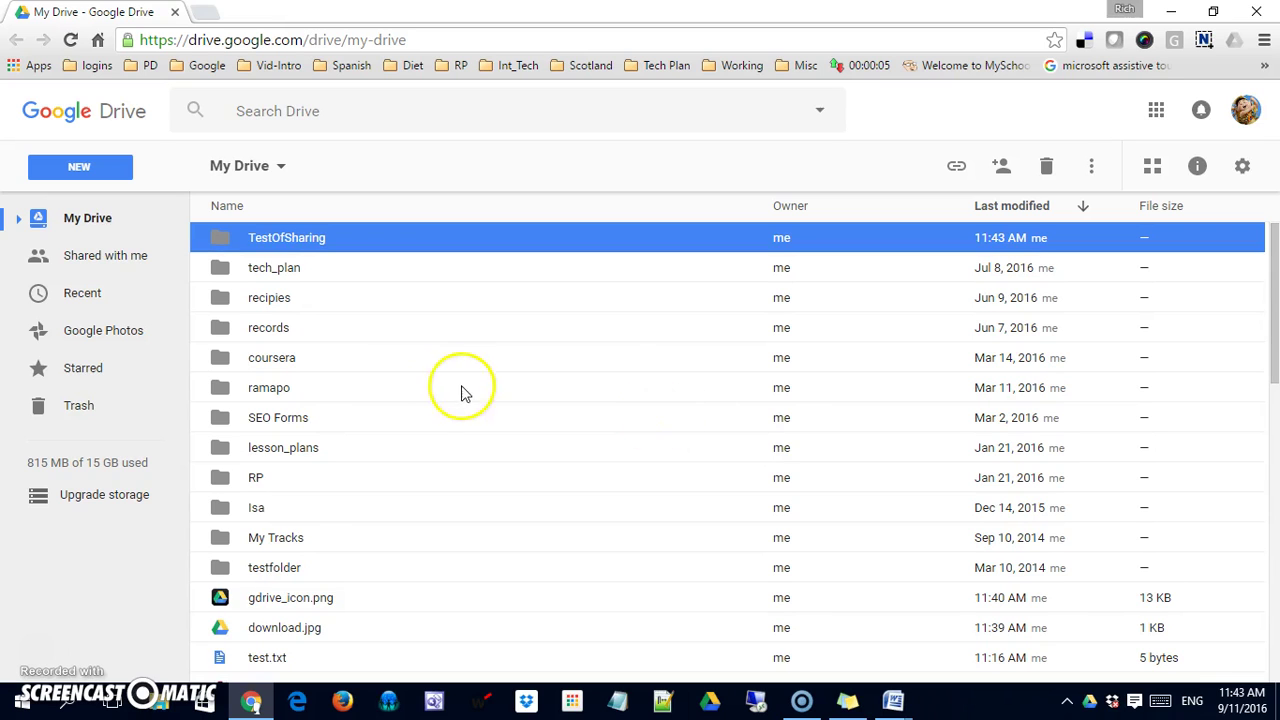
Sort the My Drive list by name and switch the sorting back to last modified
left_click(227, 207)
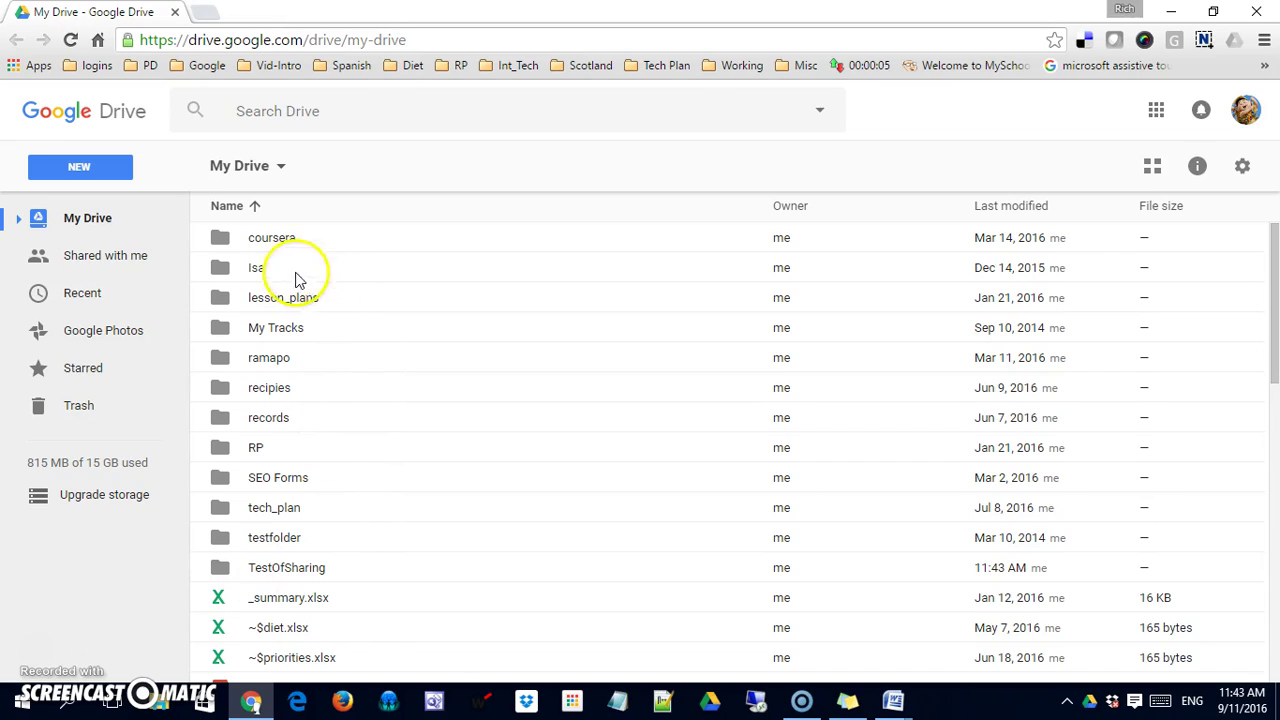
left_click(998, 210)
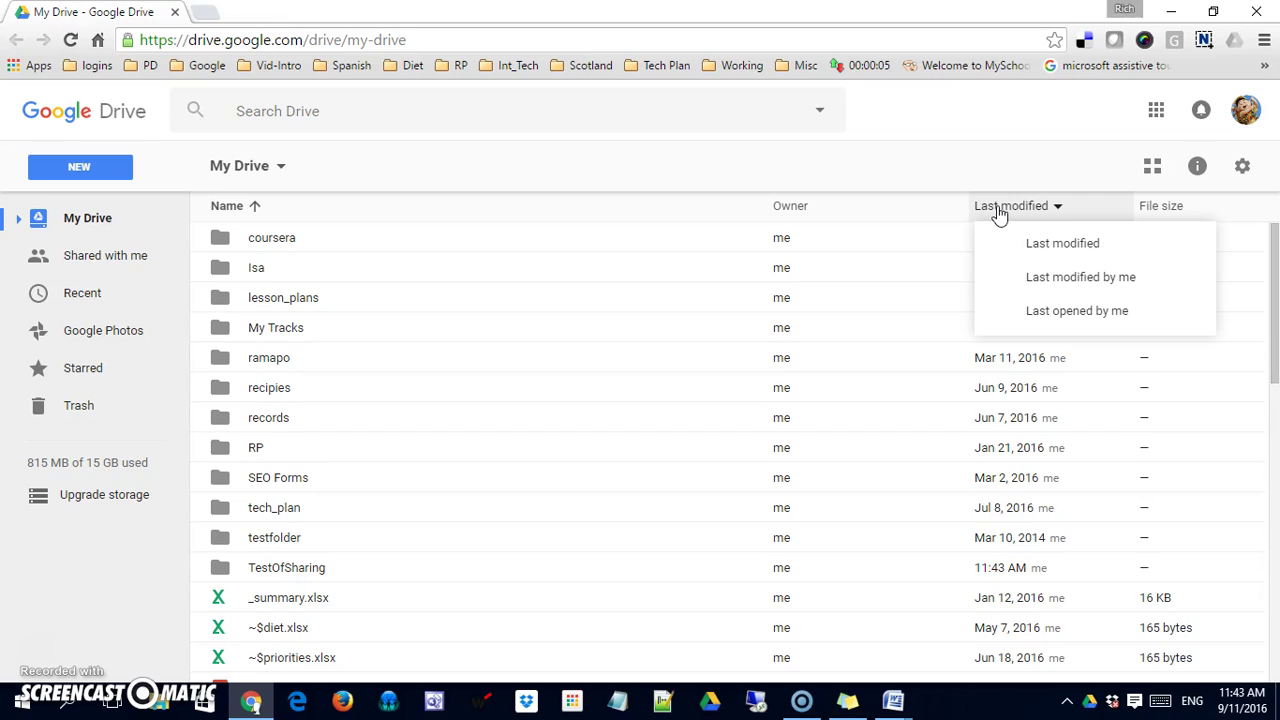
left_click(996, 208)
left_click(996, 208)
left_click_drag(996, 208, 1049, 318)
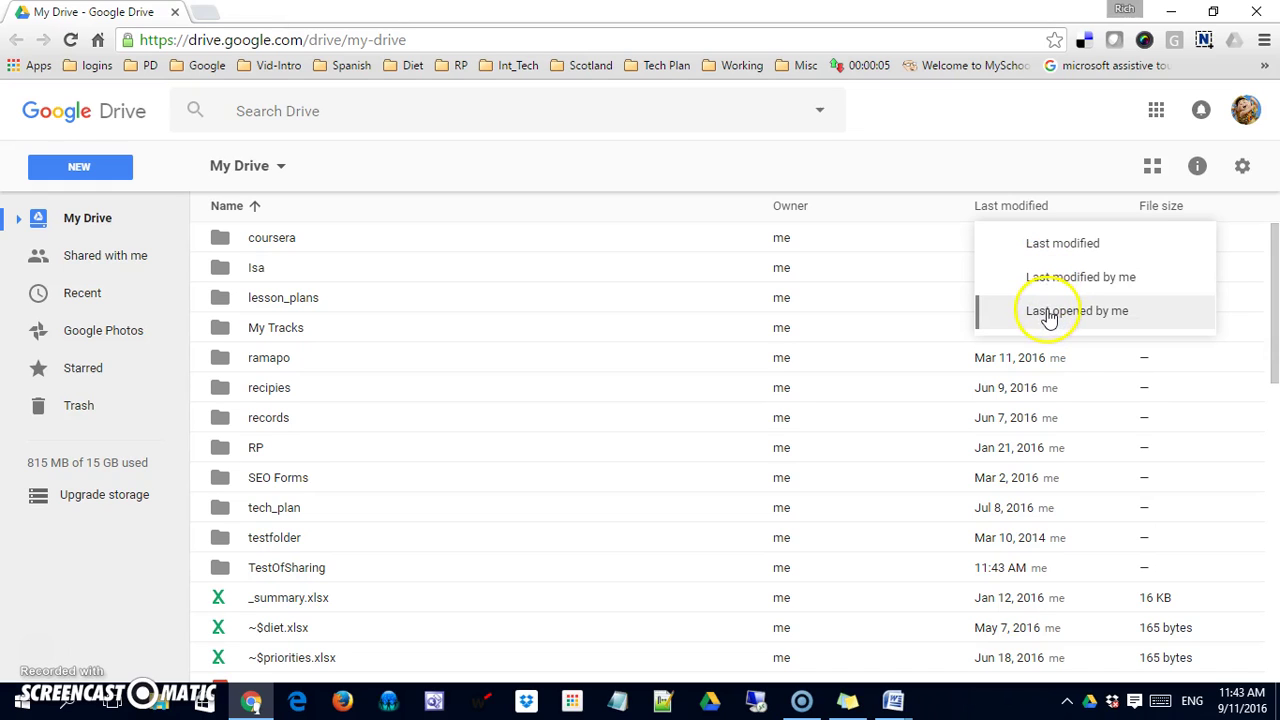
left_click(1058, 243)
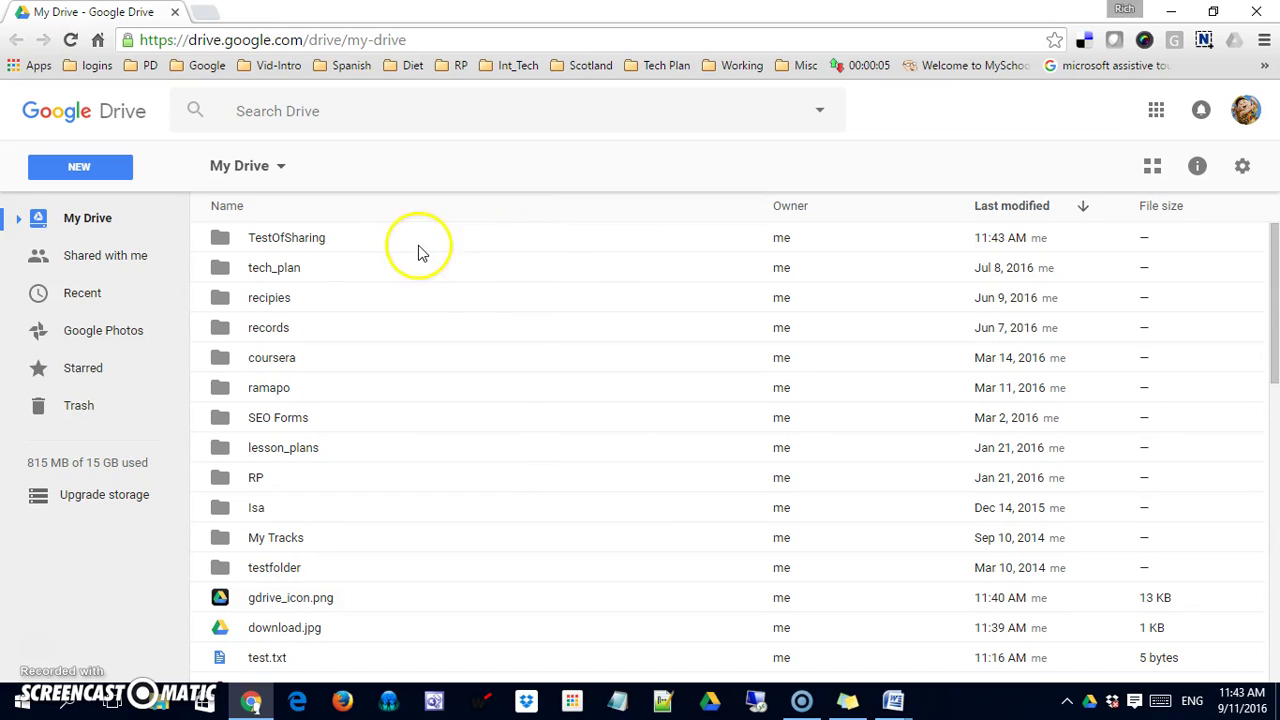
Open the TestOfSharing folder and create a subfolder named Pictures inside it
double_click(288, 239)
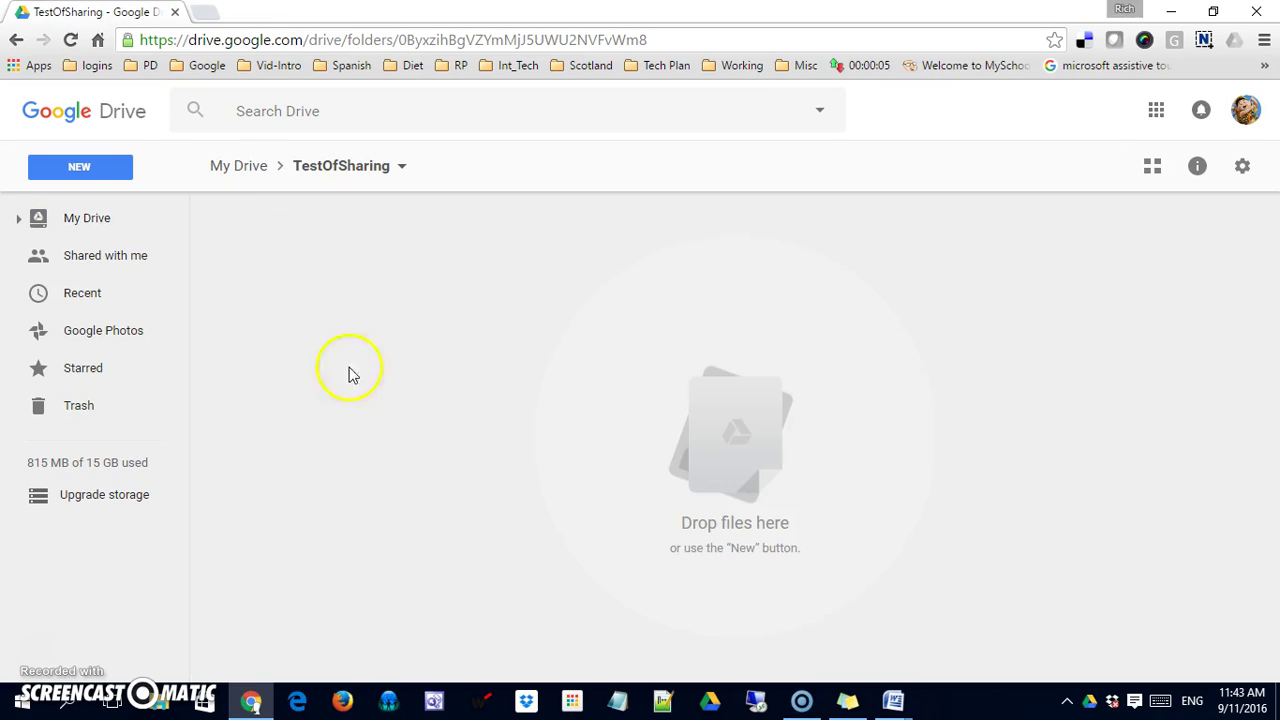
left_click(95, 170)
left_click(100, 203)
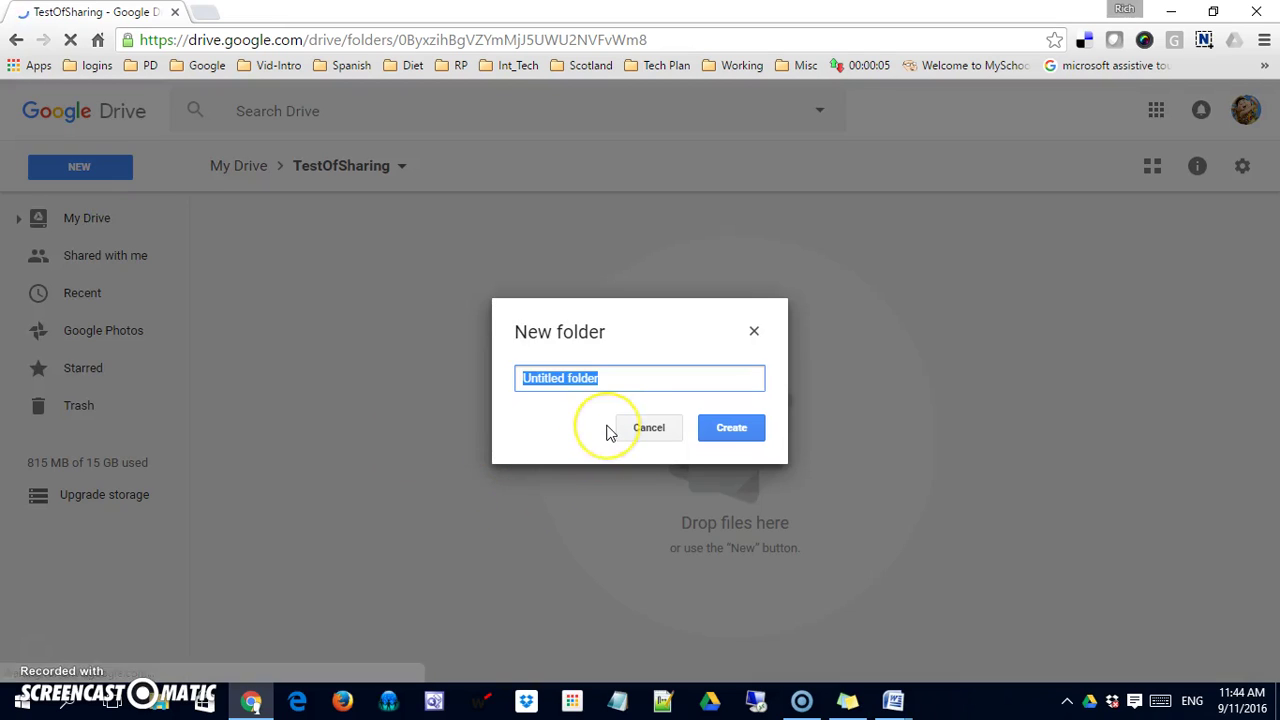
type("Pictures")
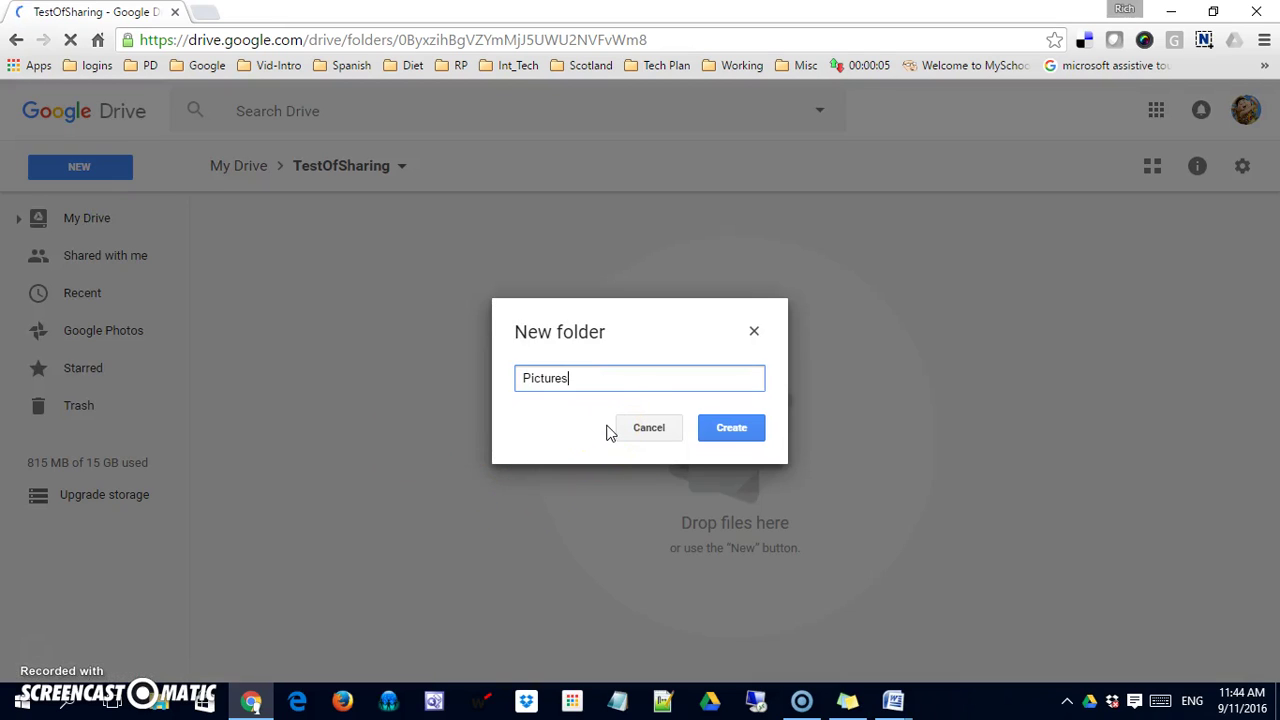
left_click(715, 431)
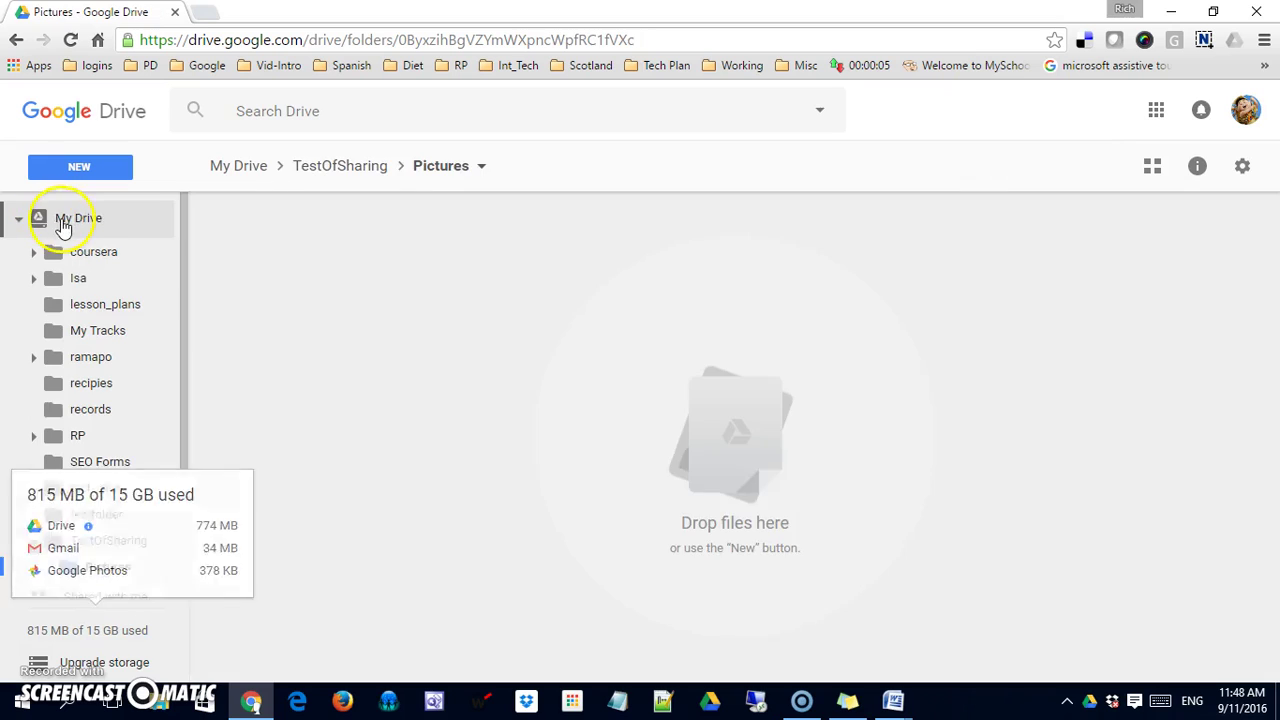
Return to My Drive and examine its folder tree by collapsing and expanding it
left_click(62, 222)
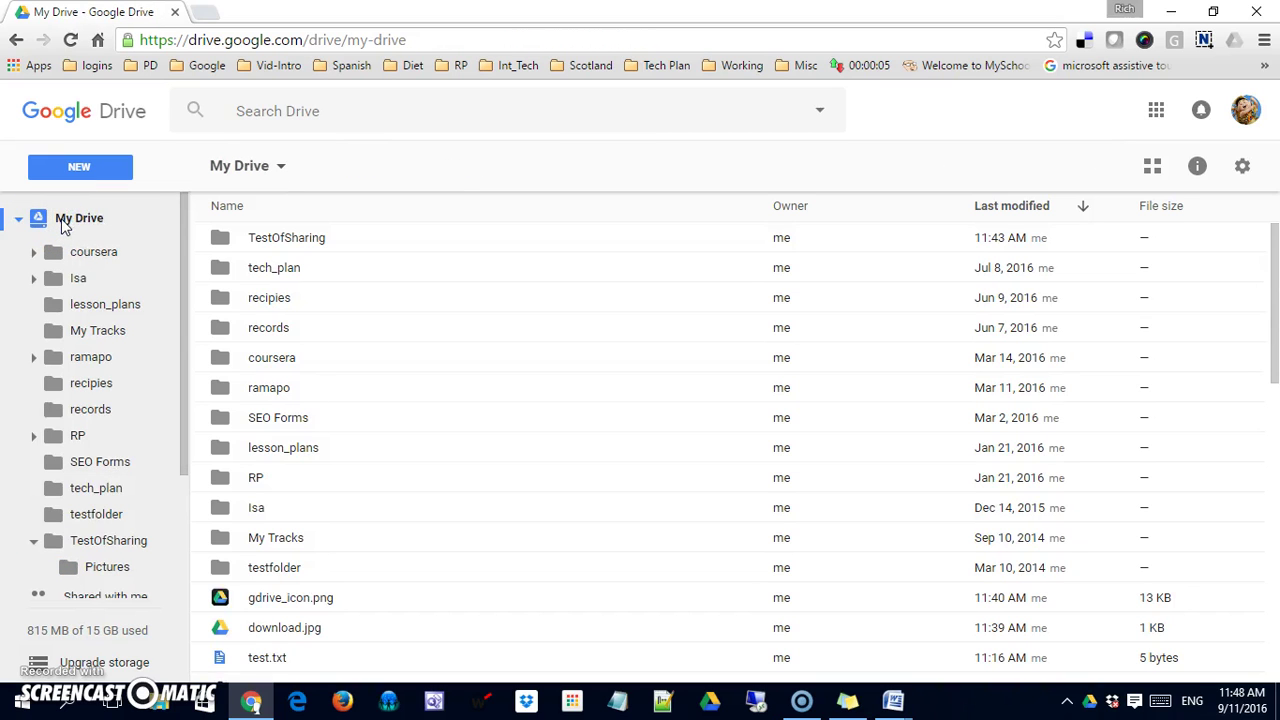
left_click(157, 228)
left_click(43, 233)
left_click(20, 220)
left_click(20, 220)
left_click(20, 220)
left_click(20, 220)
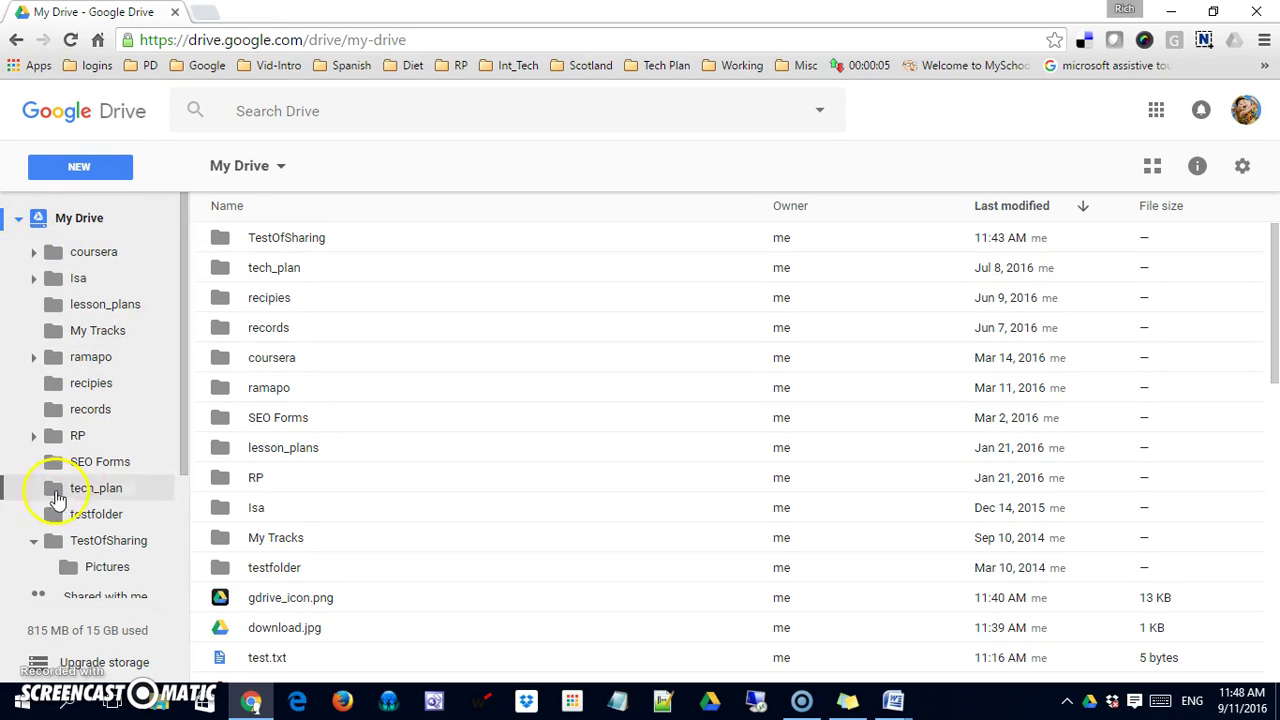
Collapse the TestOfSharing branch and the whole My Drive folder tree, keeping the My Drive contents listed
left_click(33, 541)
left_click(33, 541)
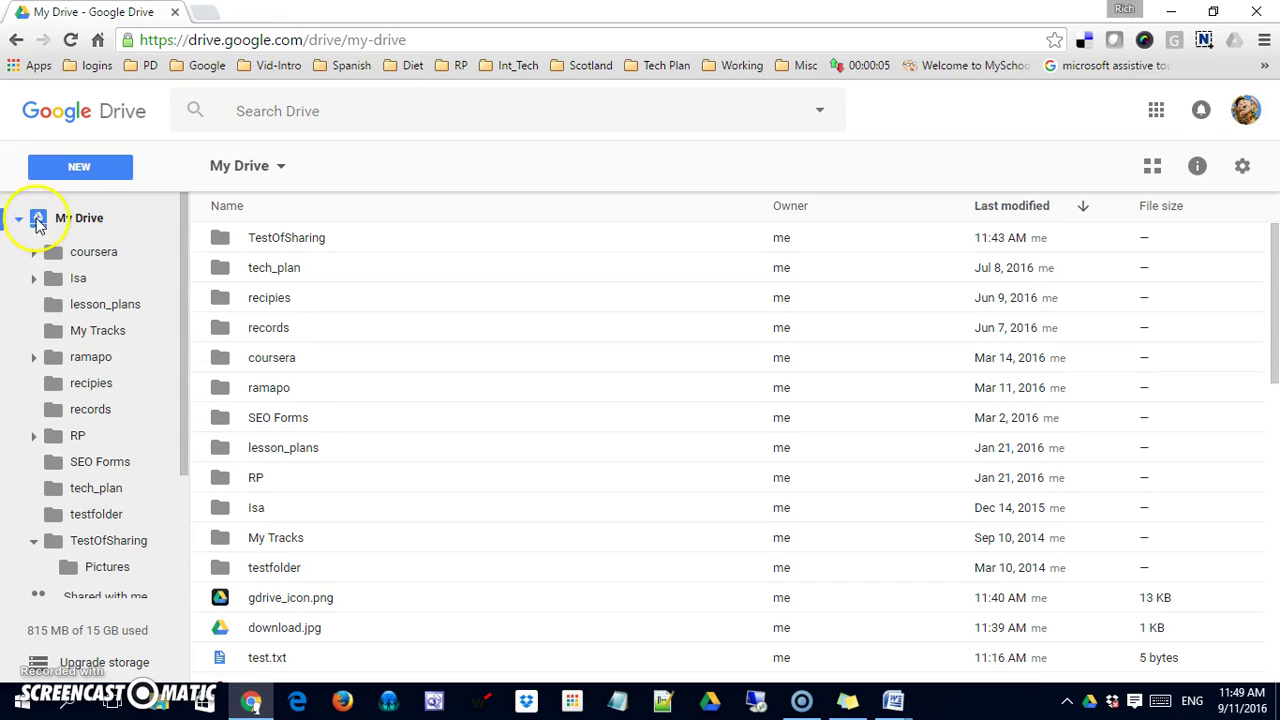
left_click(34, 540)
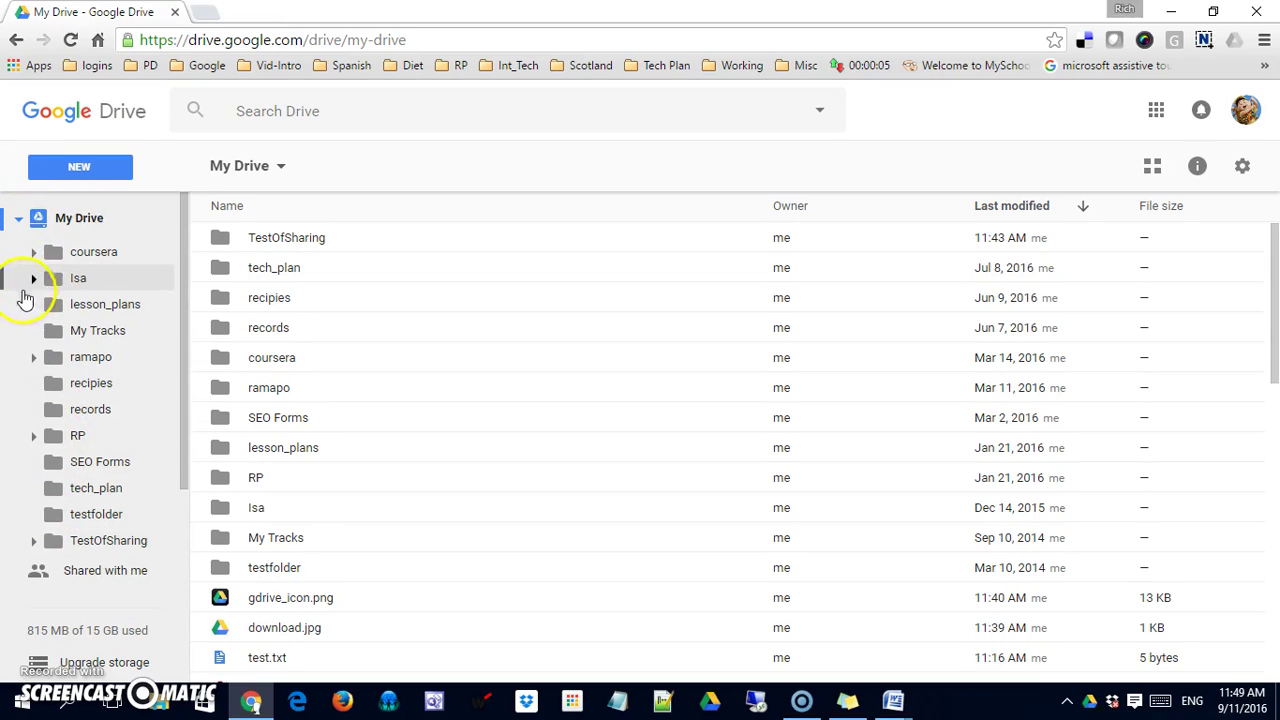
left_click(18, 218)
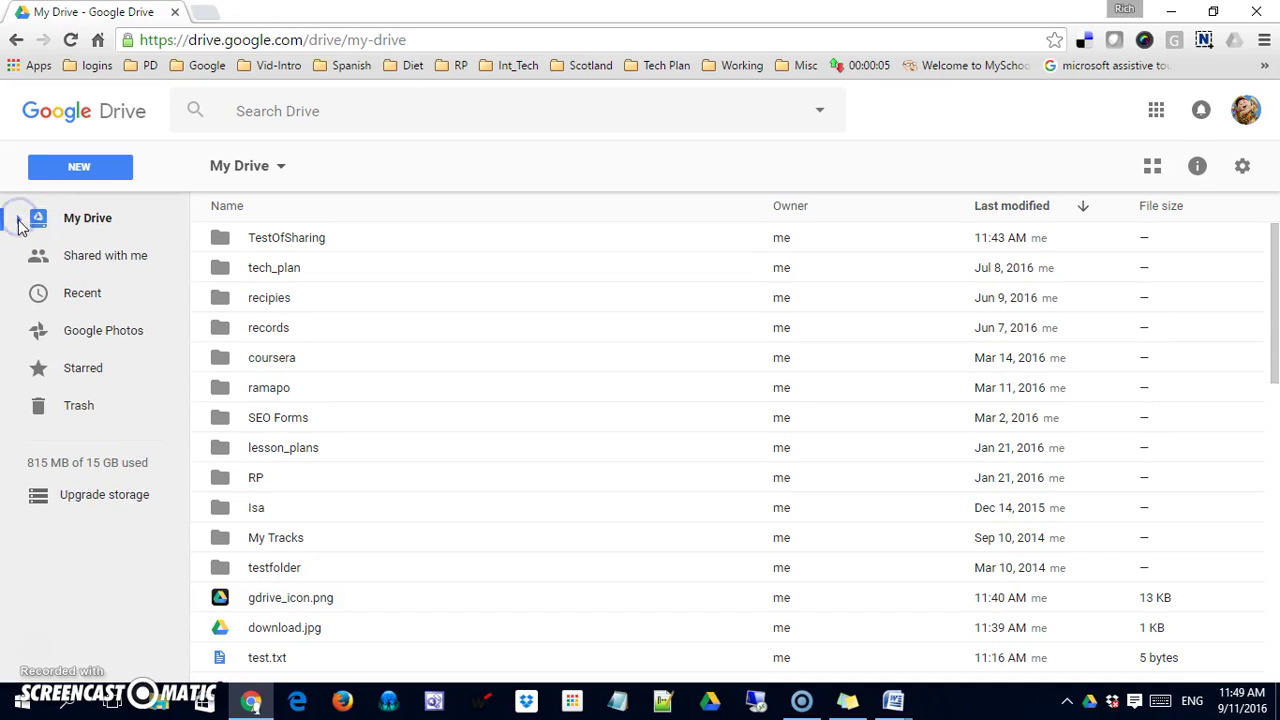
left_click(80, 222)
left_click(80, 220)
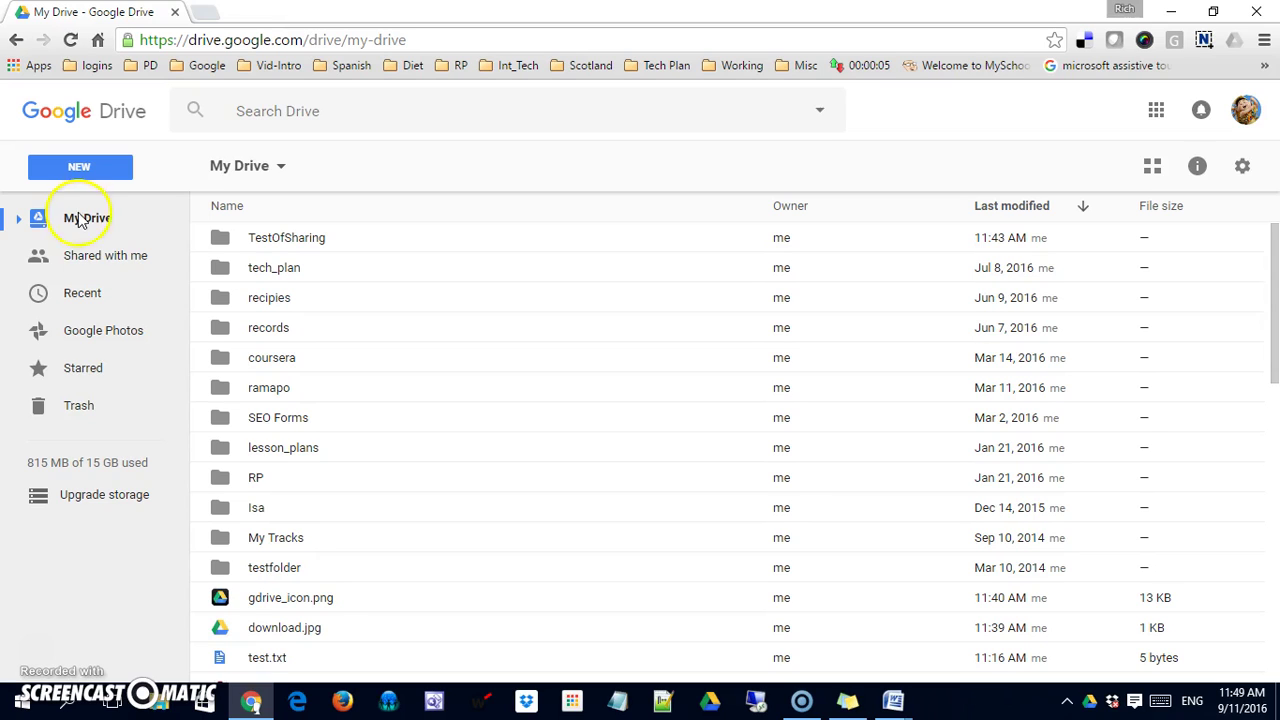
Browse into TestOfSharing and its Pictures subfolder, and go back up the folder path to My Drive
left_click(288, 260)
double_click(286, 242)
double_click(268, 242)
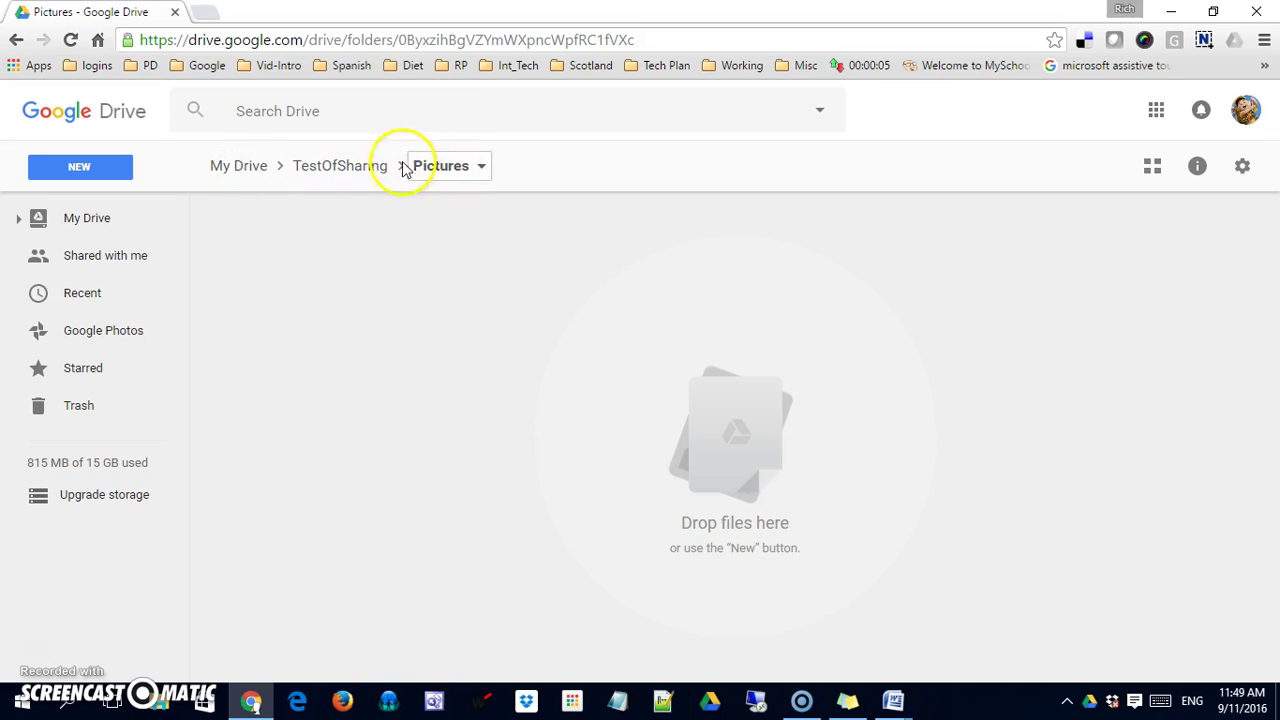
left_click(350, 167)
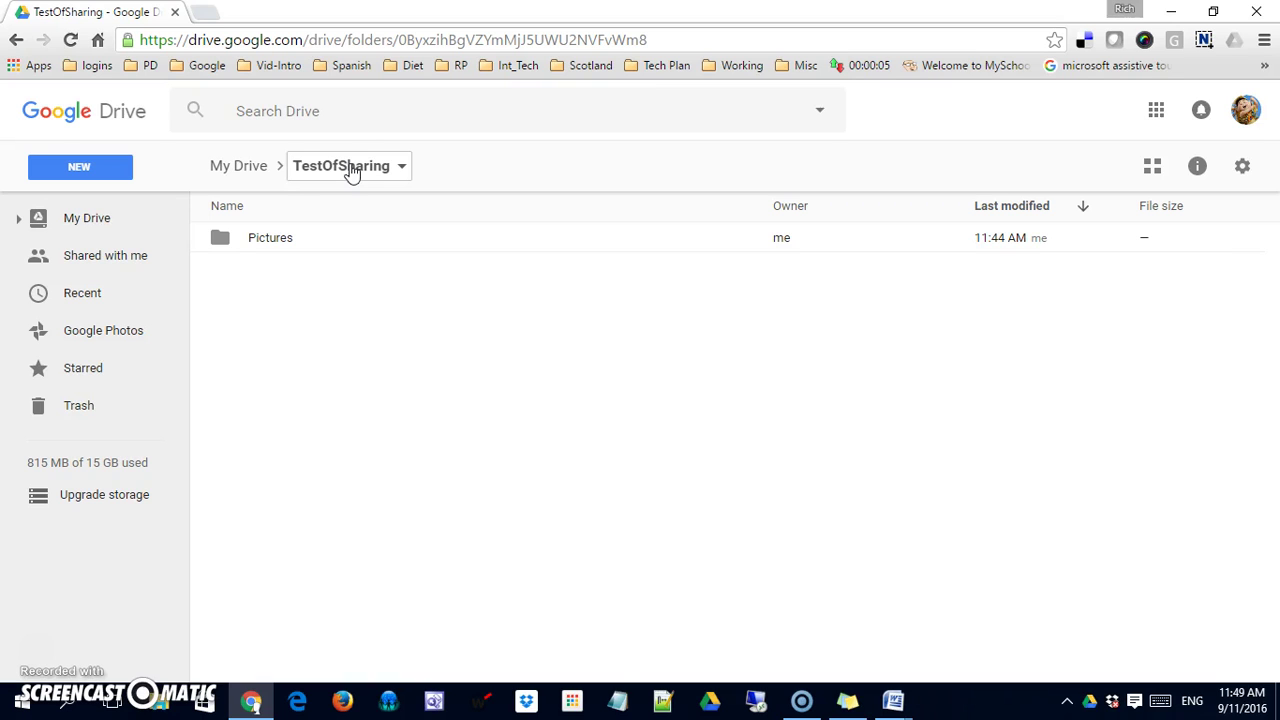
left_click(252, 170)
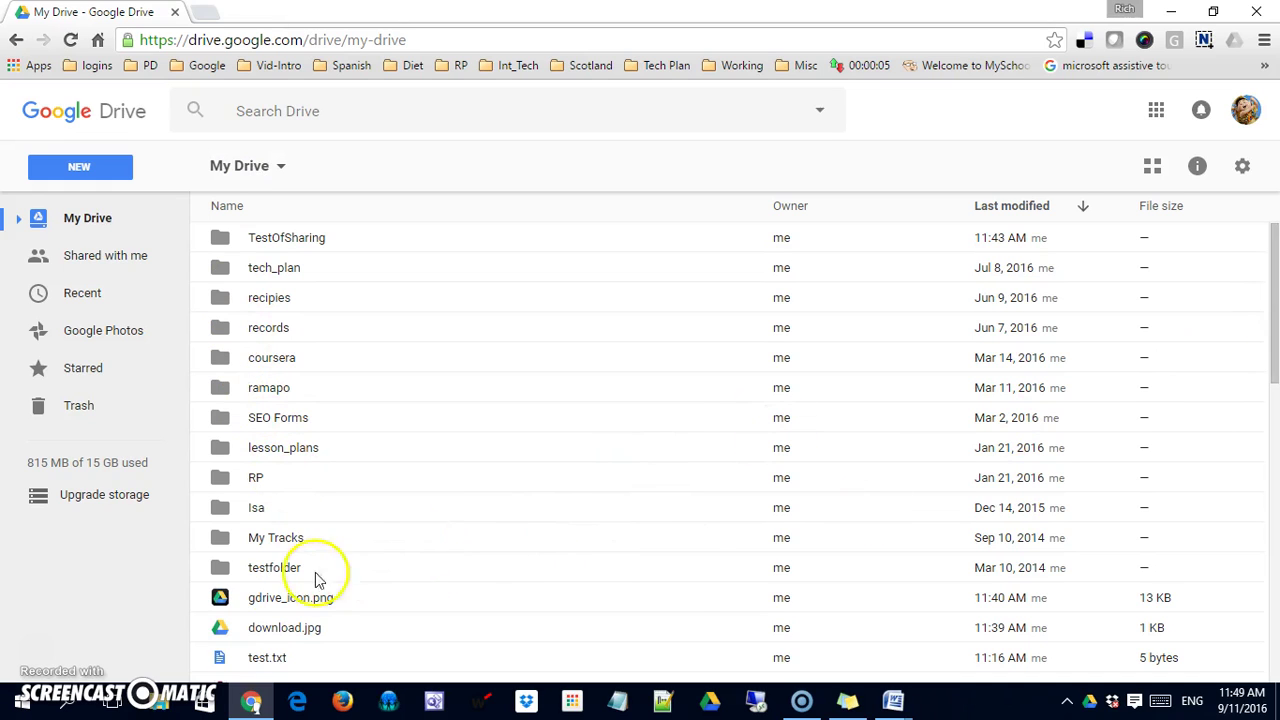
Move gdrive_icon.png from My Drive into the TestOfSharing folder and open that folder to check it
left_click_drag(263, 598, 285, 240)
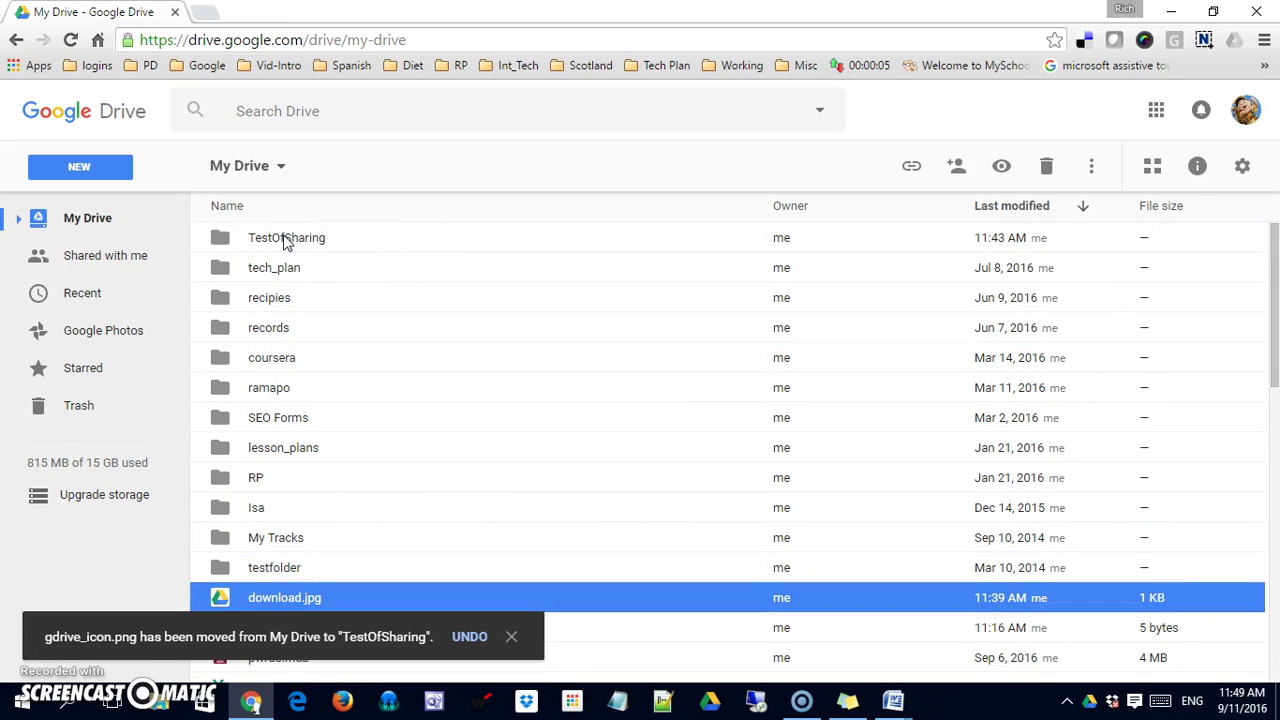
double_click(285, 240)
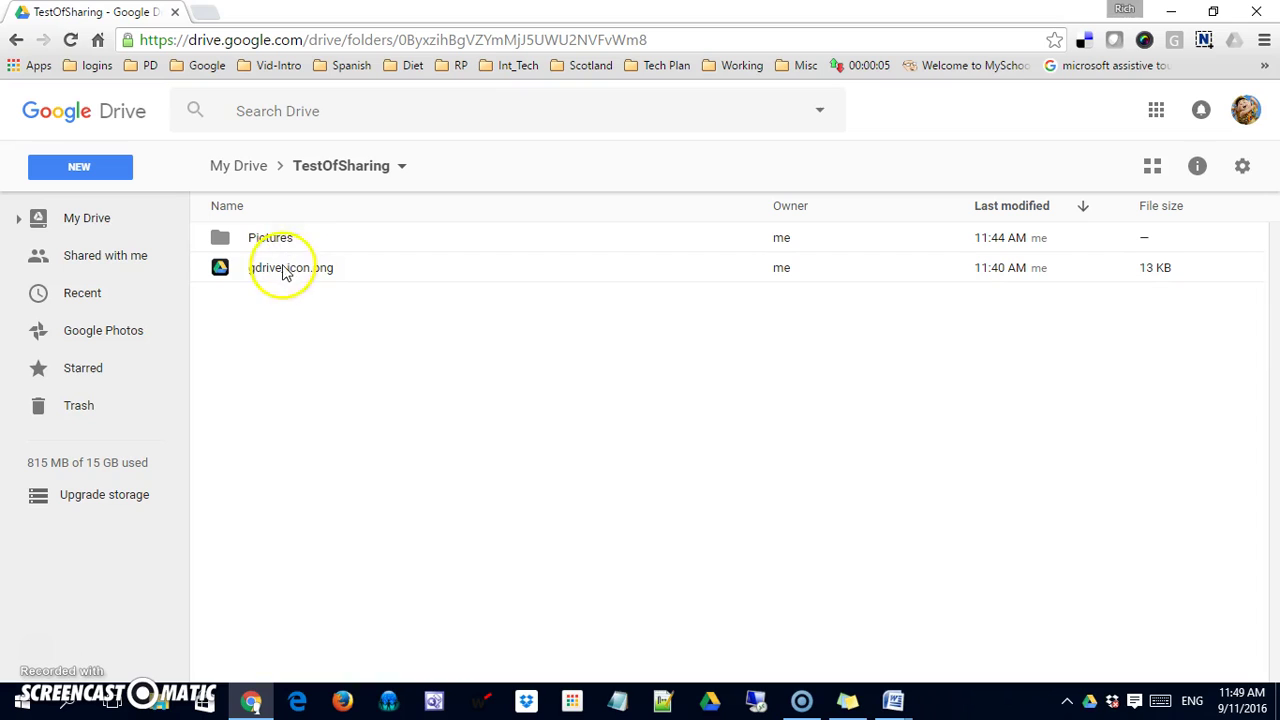
left_click(289, 282)
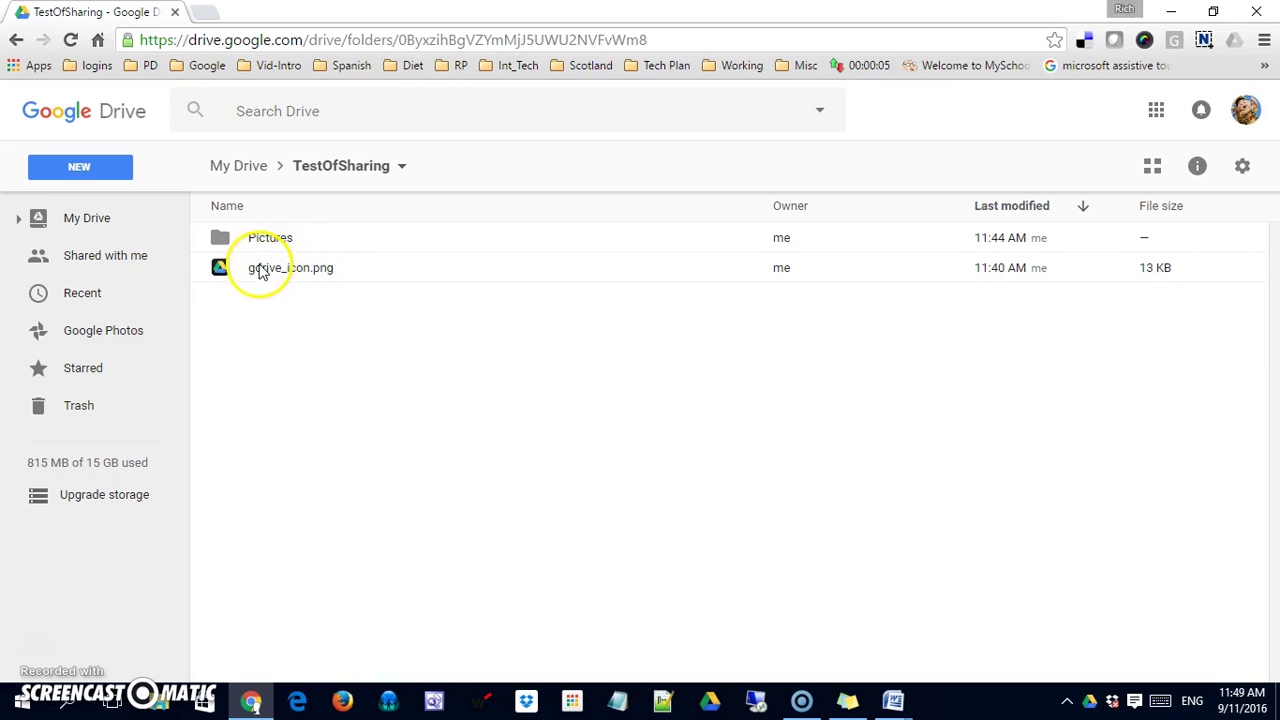
Expand the My Drive folder tree, move gdrive_icon.png from TestOfSharing back to My Drive, and return there
left_click(18, 219)
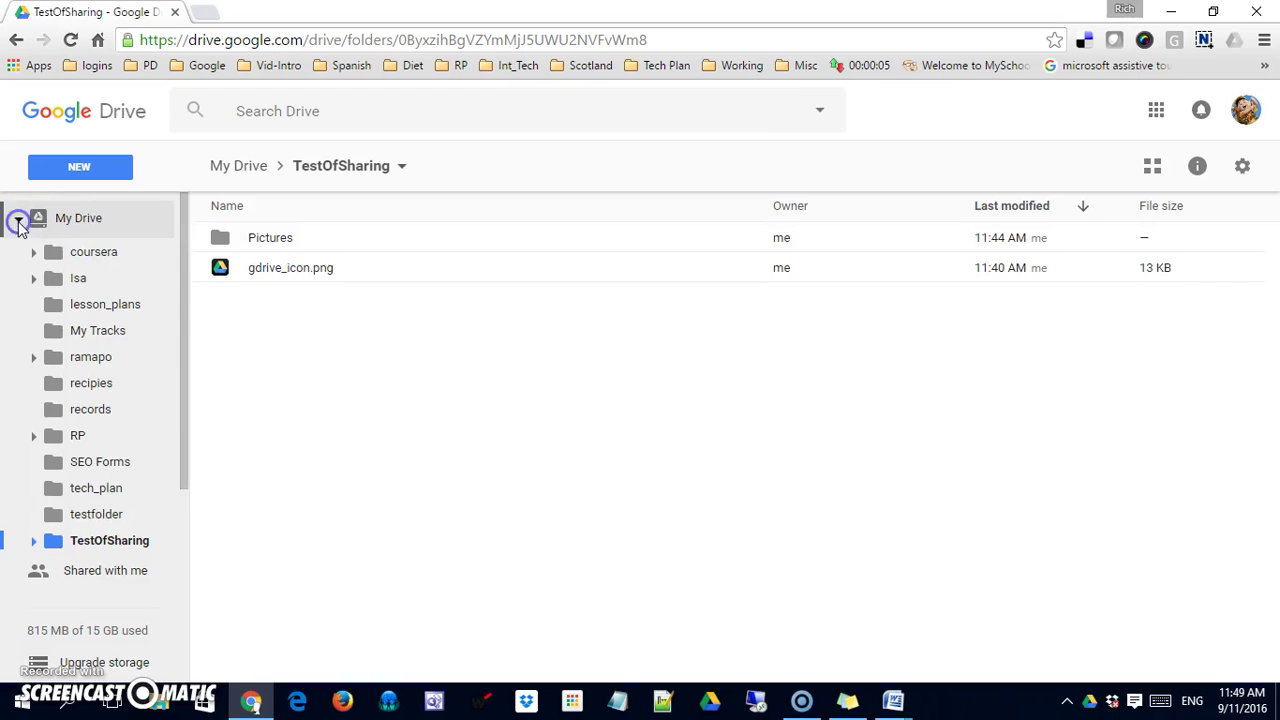
left_click(224, 268)
left_click_drag(224, 268, 138, 215)
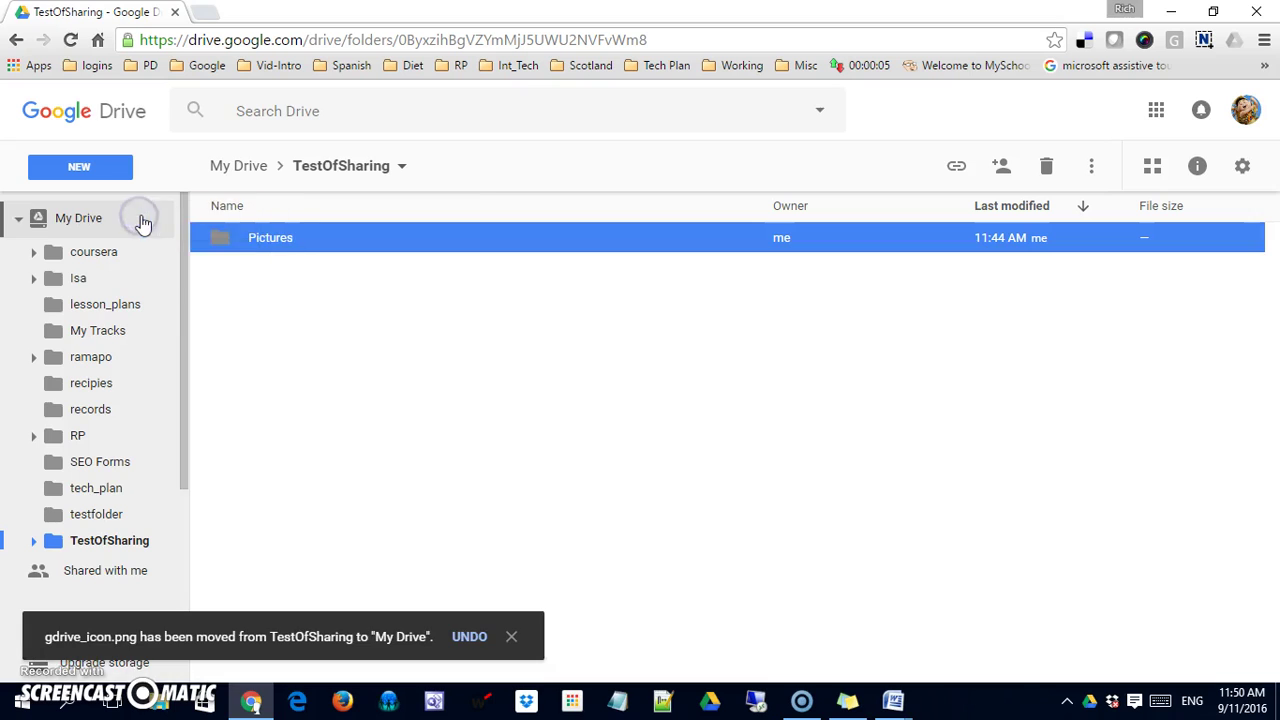
left_click(247, 172)
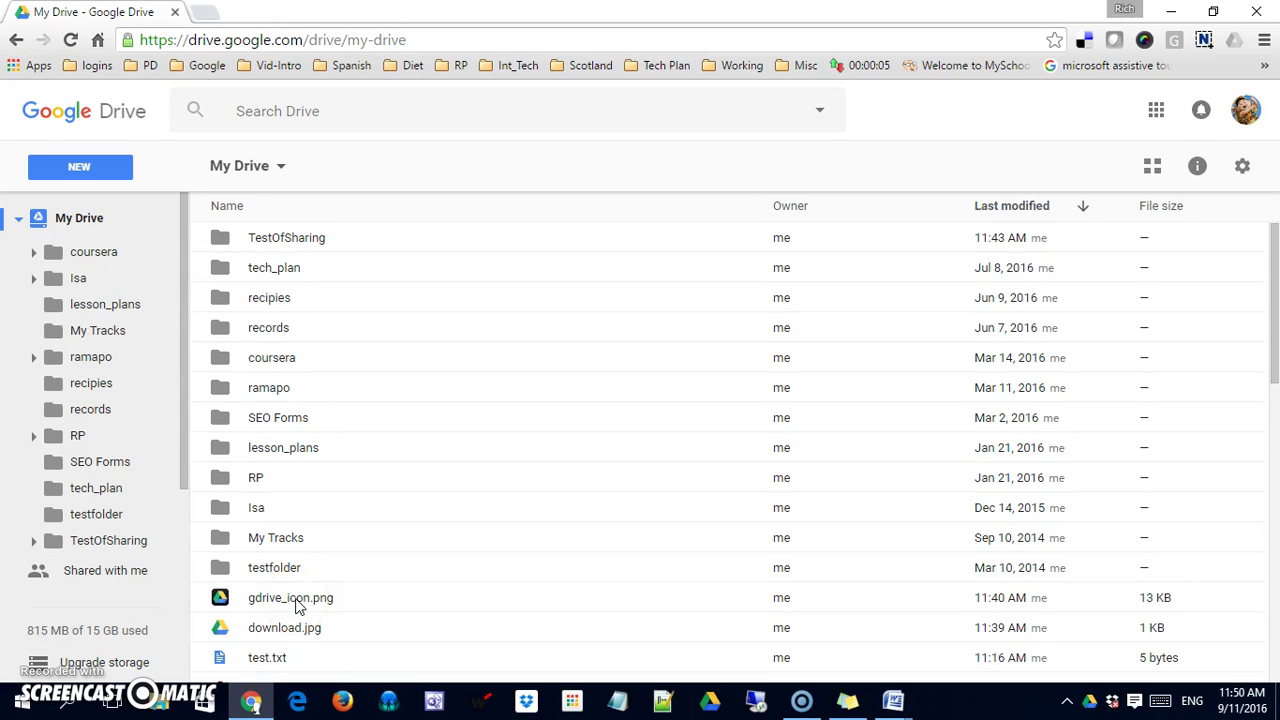
Expand TestOfSharing in the folder tree, move gdrive_icon.png from My Drive into its Pictures subfolder, and open Pictures
left_click(33, 543)
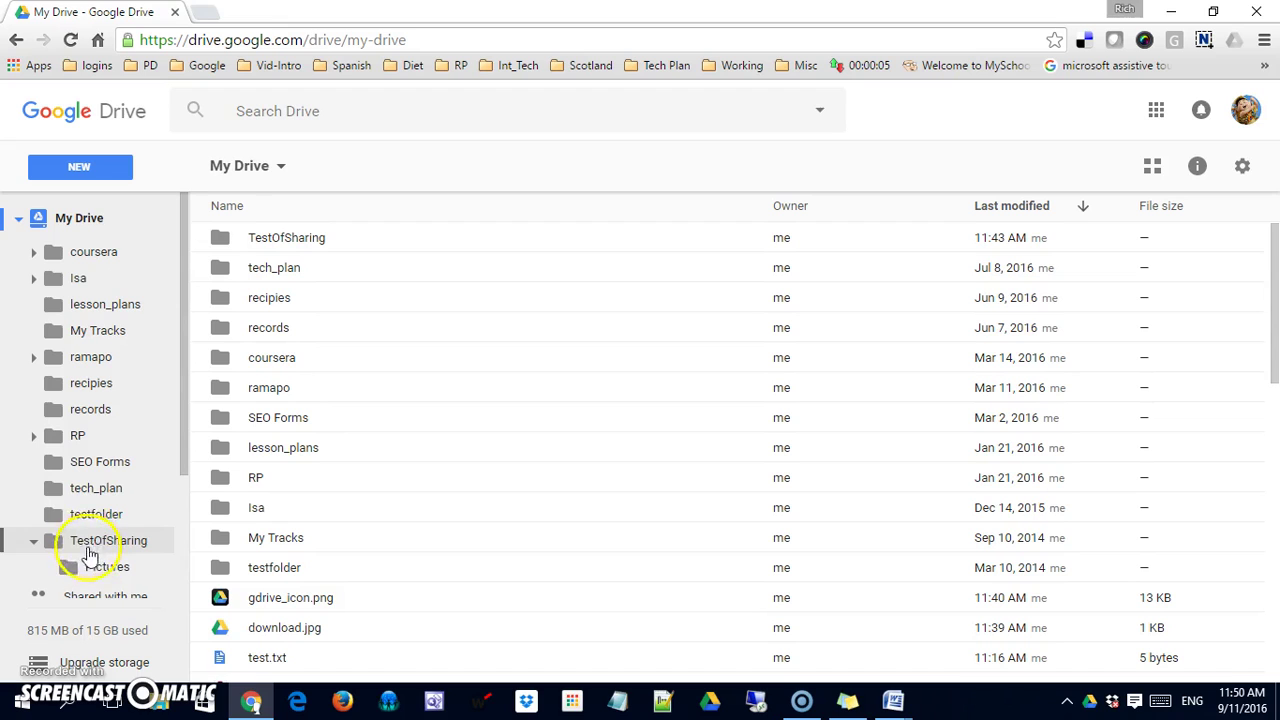
left_click_drag(221, 600, 107, 433)
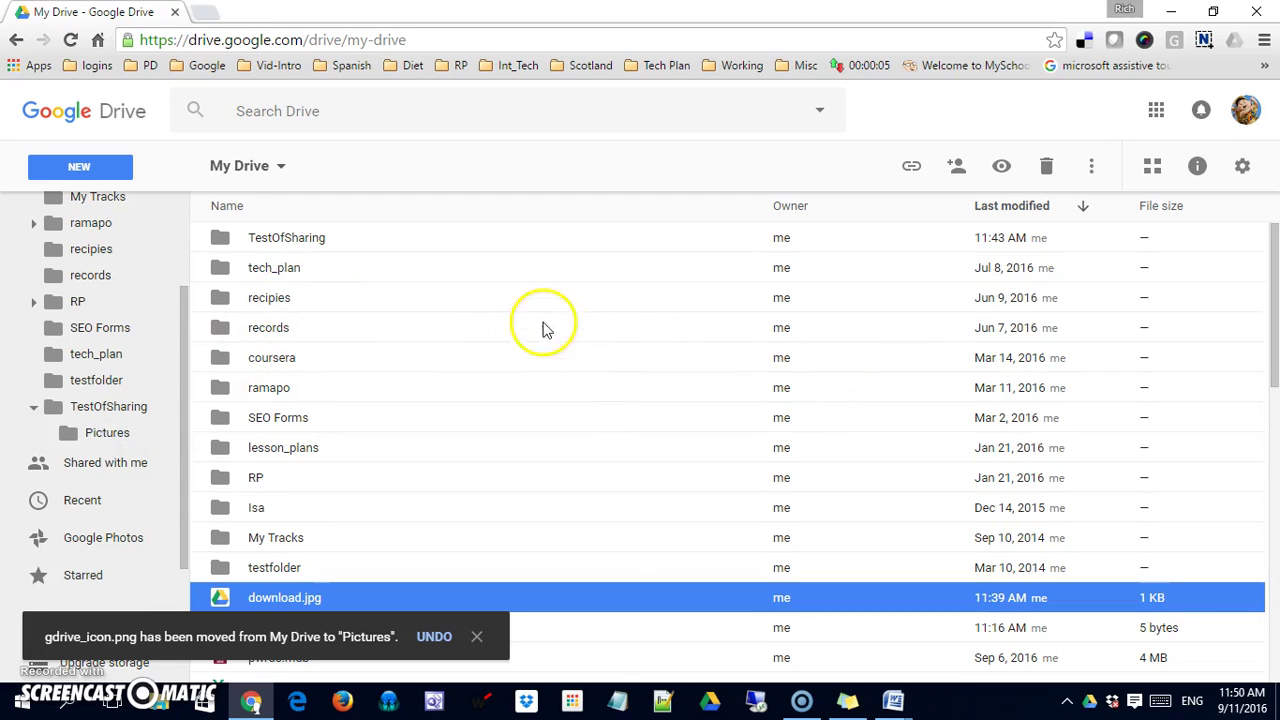
left_click(88, 433)
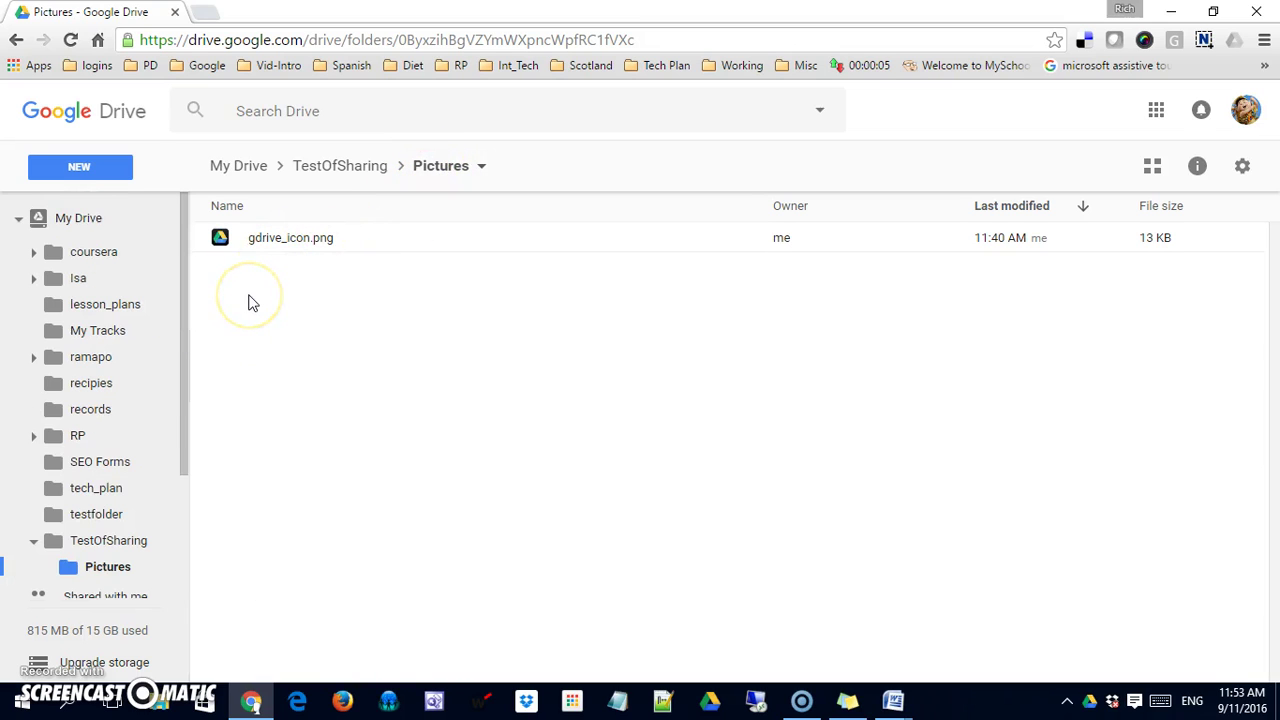
Move gdrive_icon.png from the Pictures folder up to My Drive using the Move to command, and return to My Drive
right_click(222, 242)
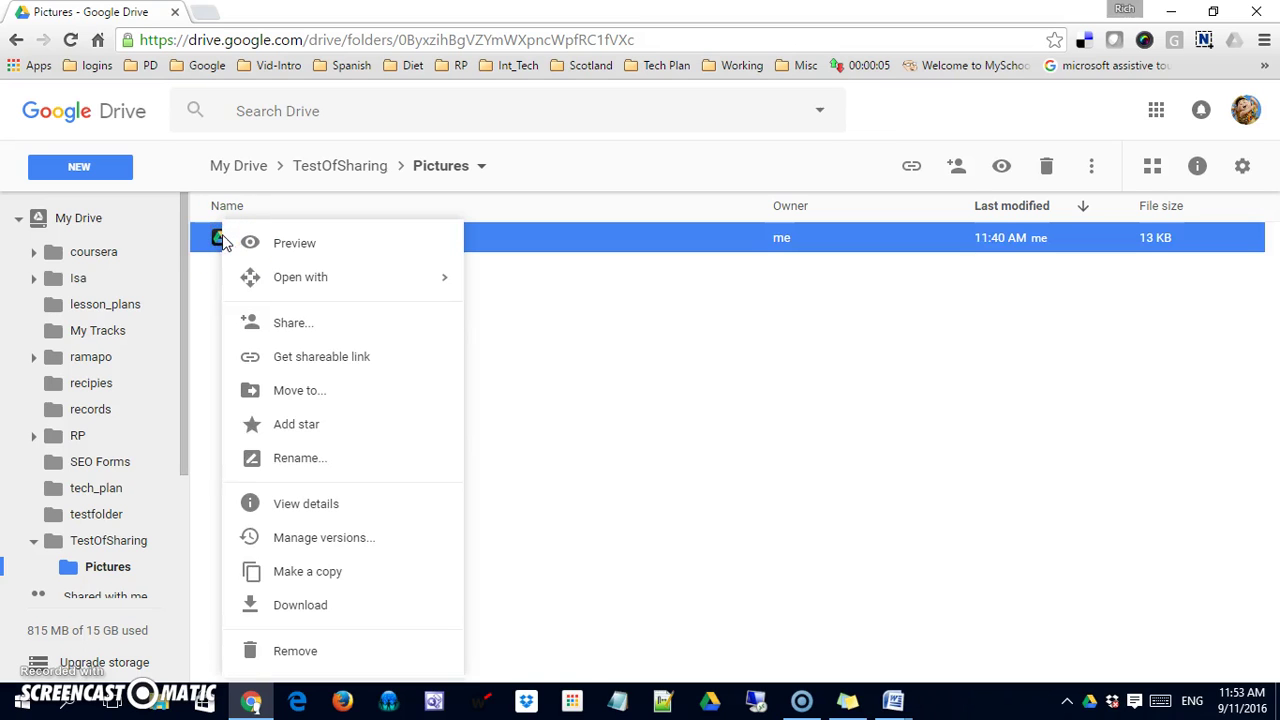
left_click(300, 390)
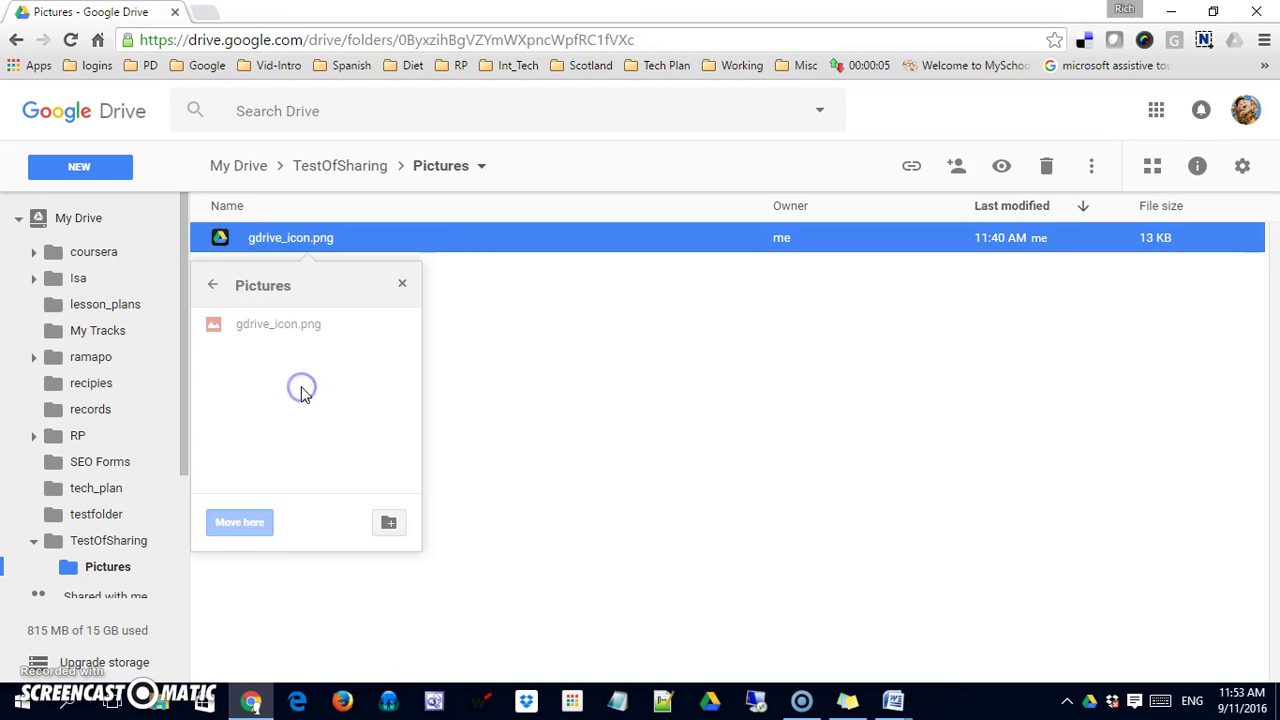
left_click(257, 284)
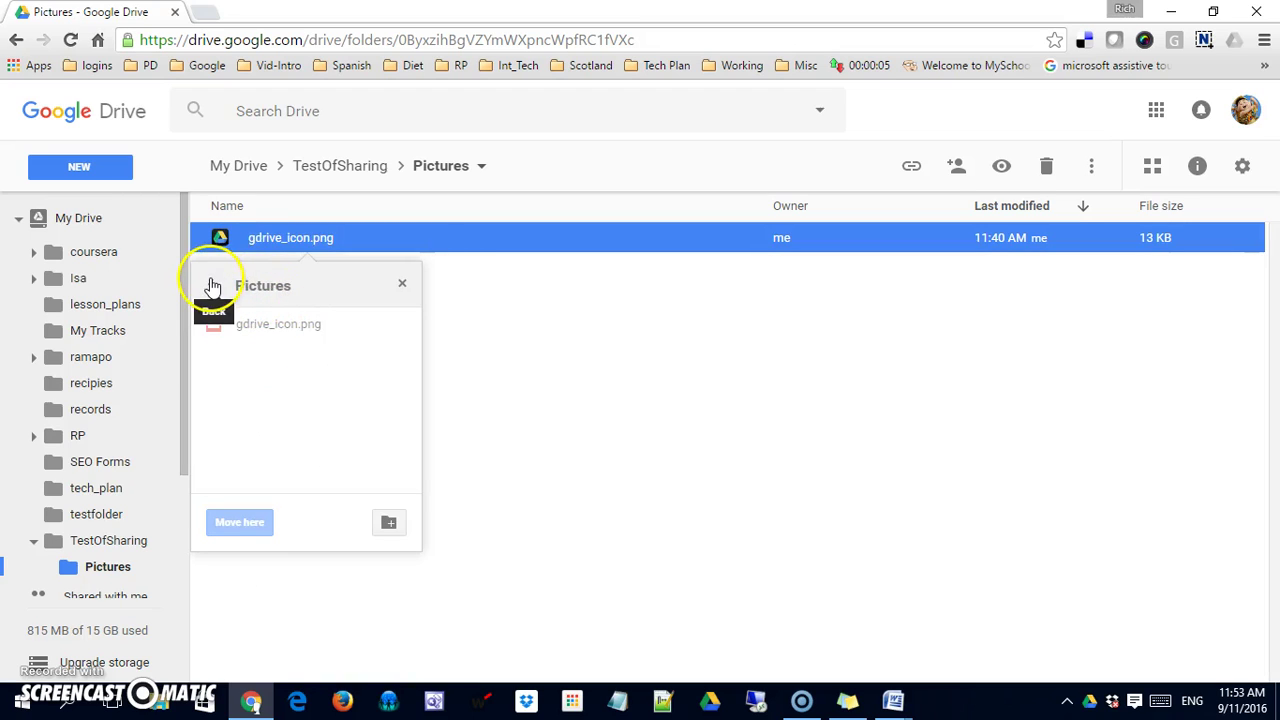
left_click(214, 286)
left_click(257, 287)
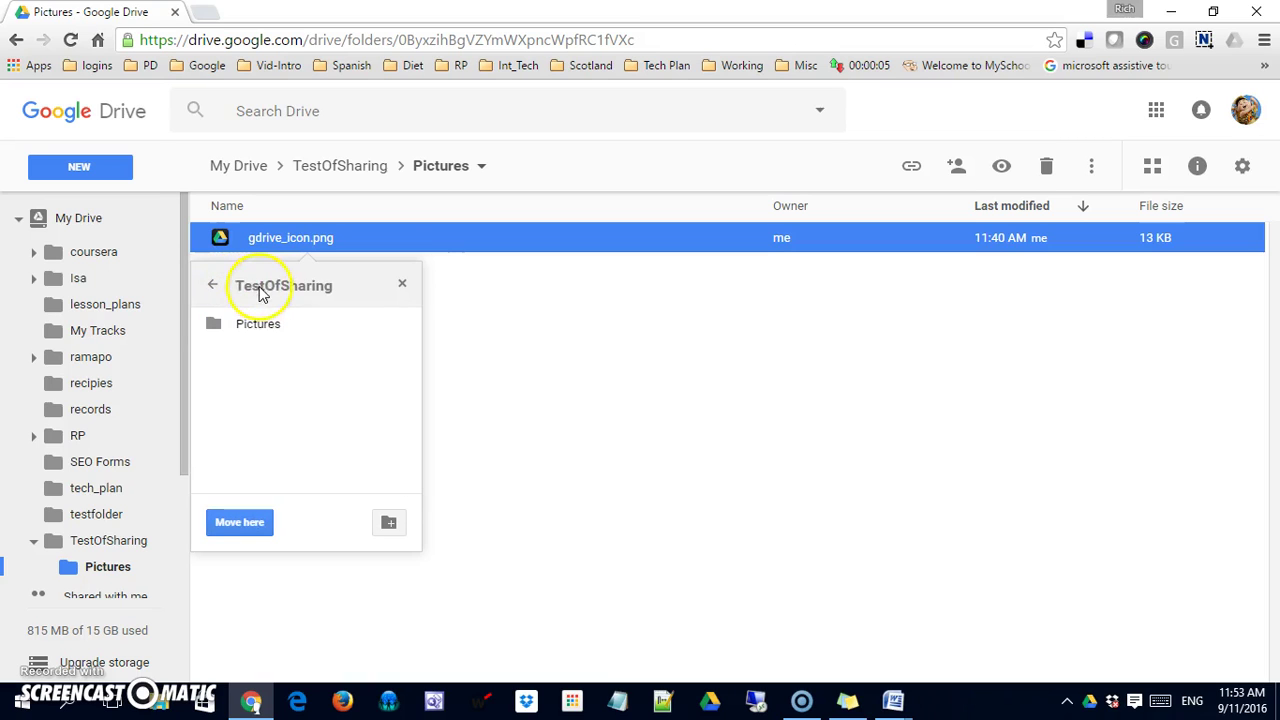
left_click(212, 286)
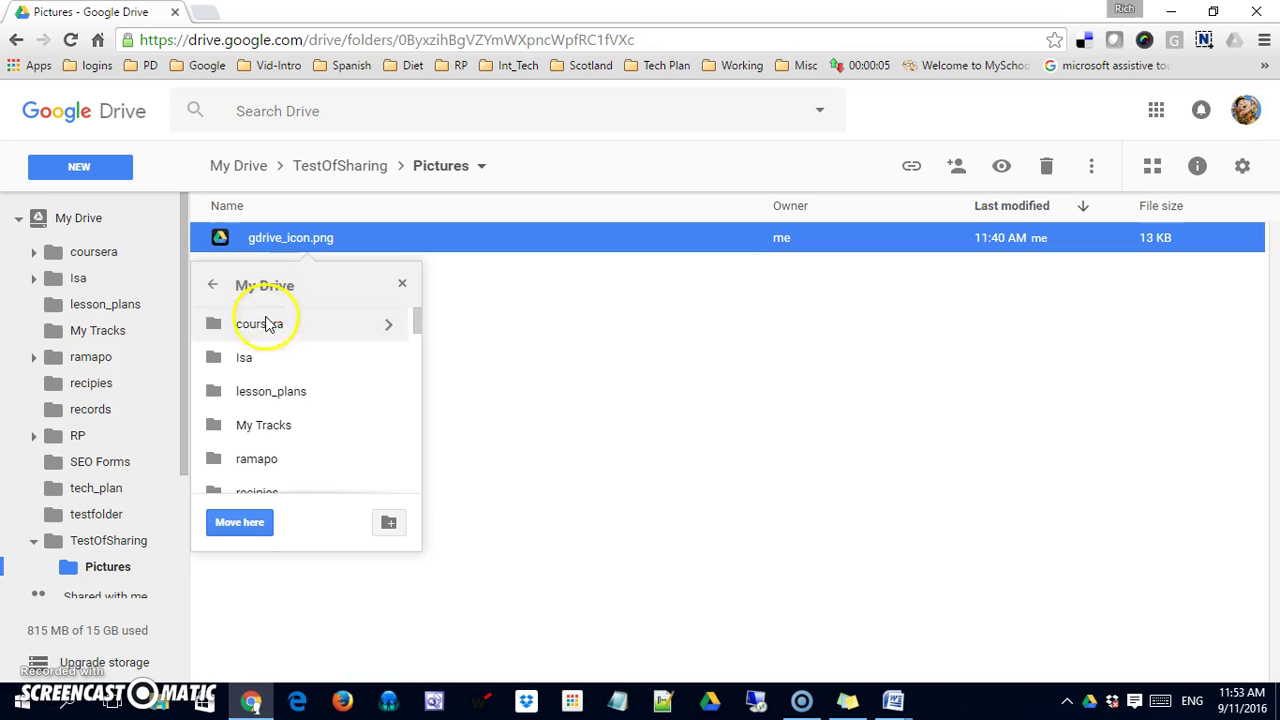
left_click(241, 524)
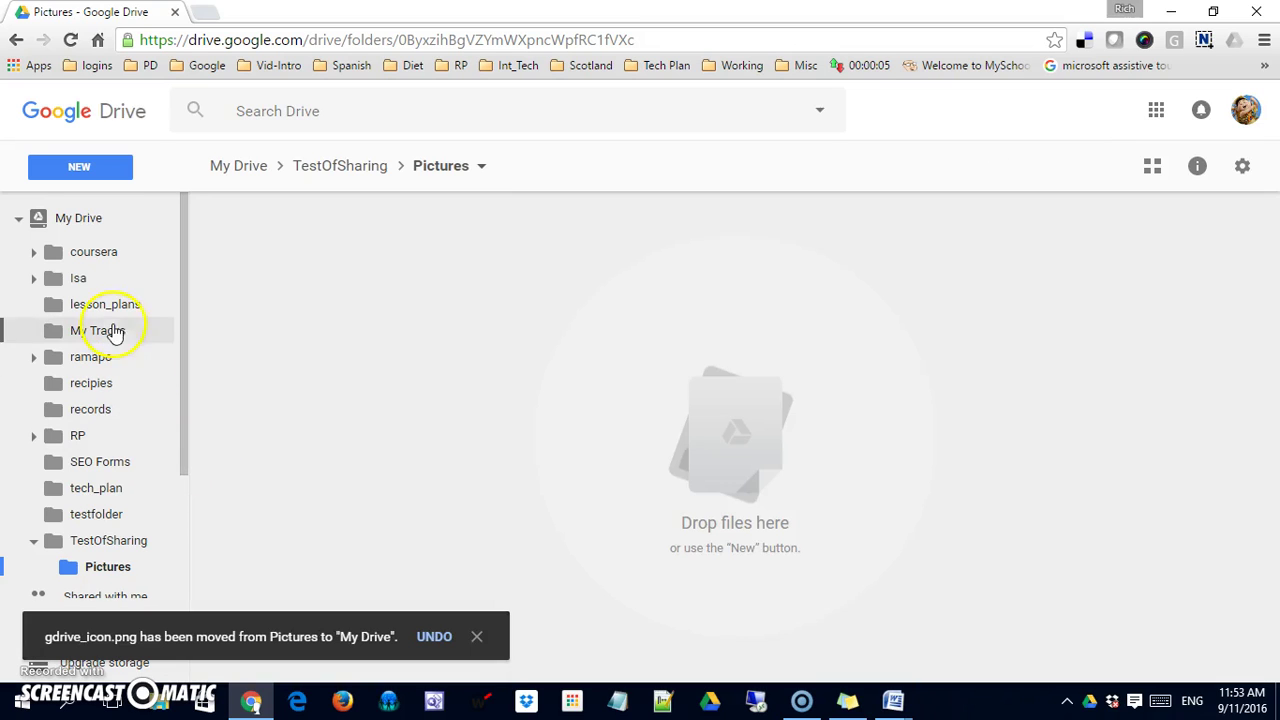
left_click(100, 220)
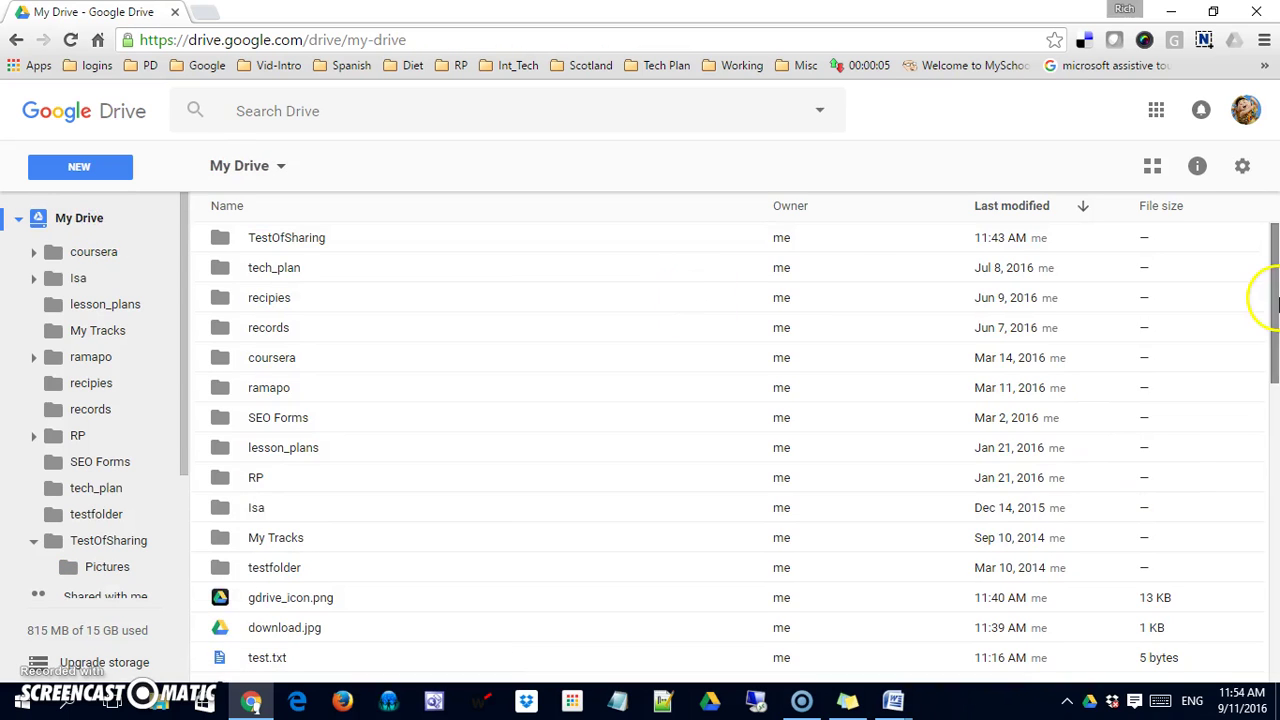
Select the range of files from gdrive_icon.png through Scotland, exclude pwrds.mdb from it, and then drop the multiple selection
mouse_move(1275, 300)
left_mouse_down()
mouse_move(1275, 336)
mouse_move(1275, 325)
left_mouse_up()
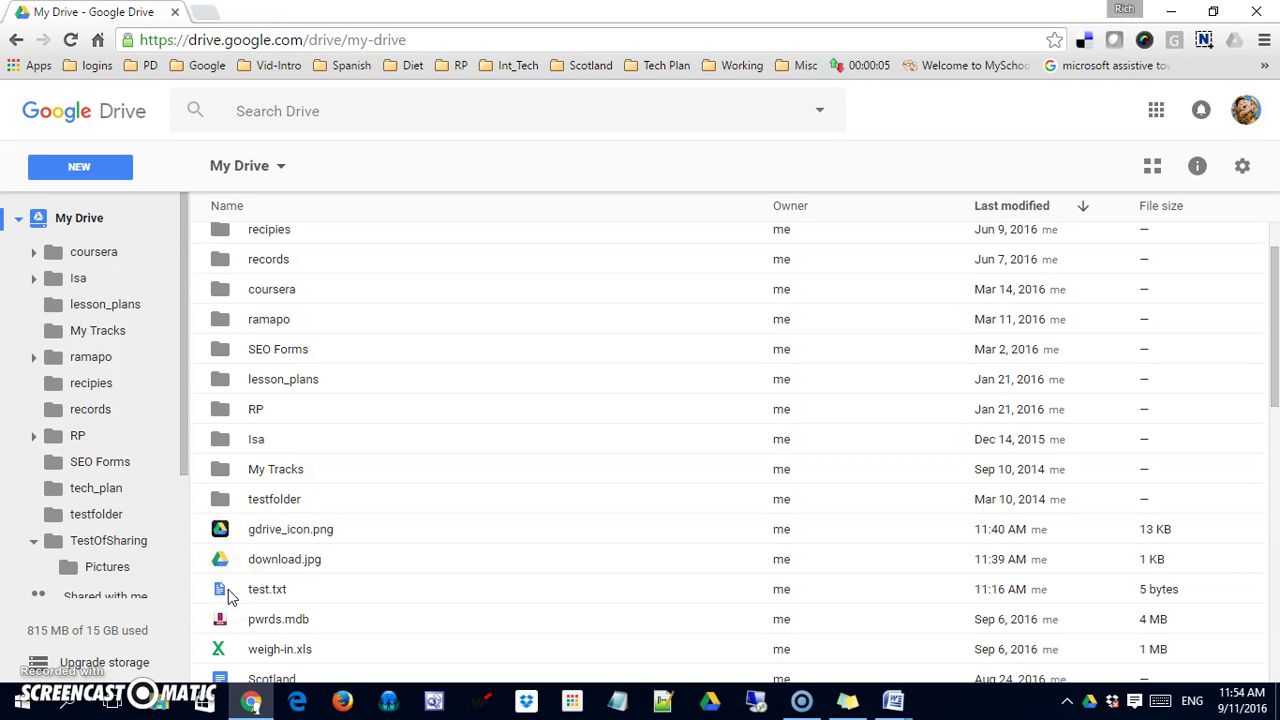
left_click(246, 537)
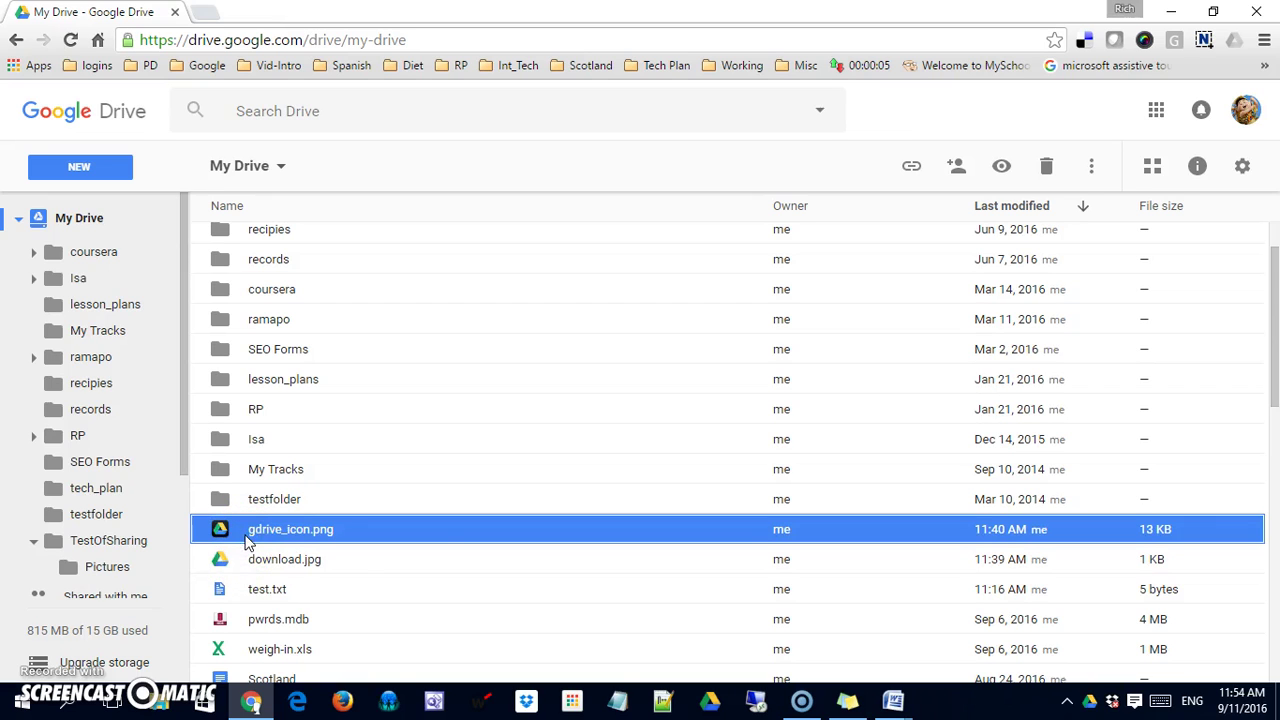
left_click(288, 678, "shift")
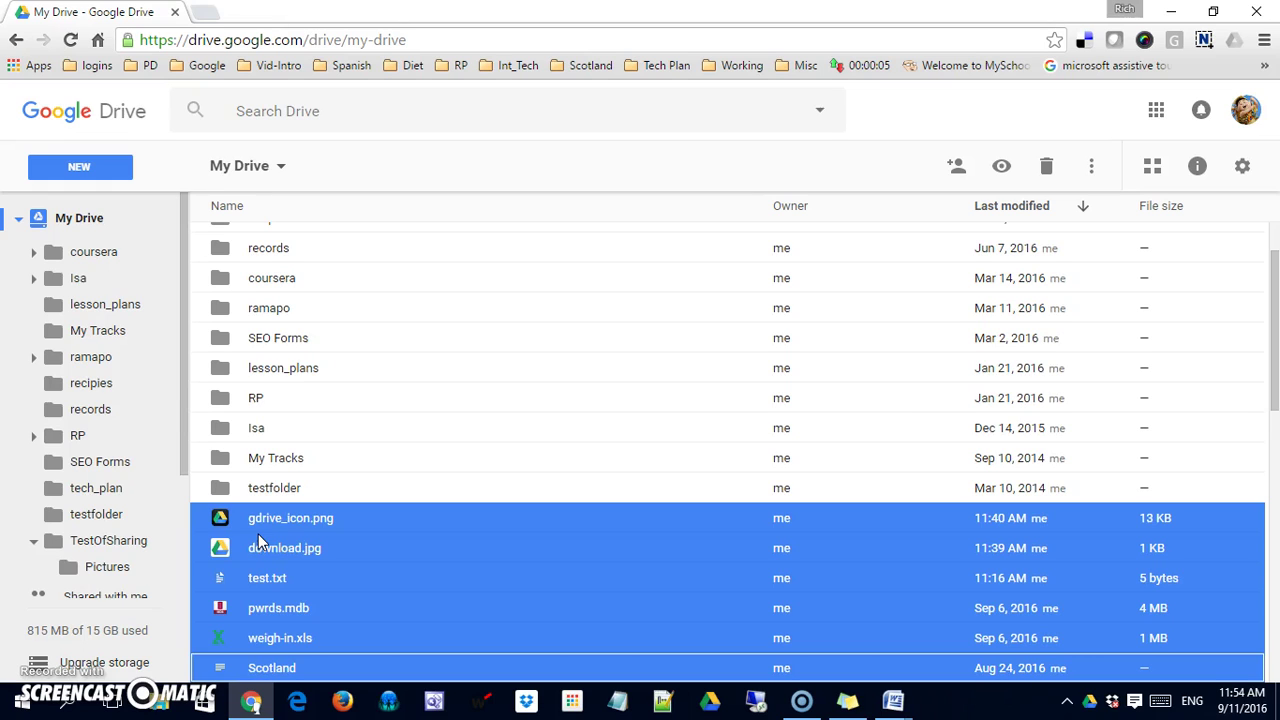
left_click(285, 610, "ctrl")
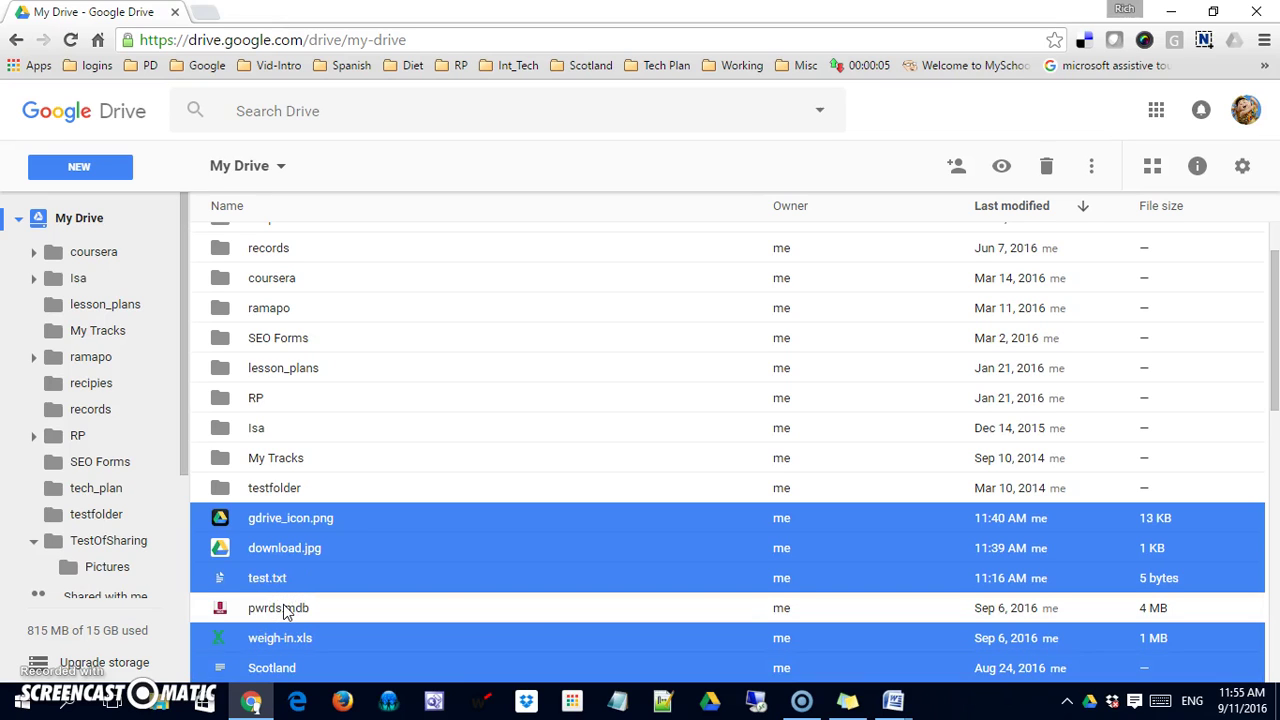
left_click(438, 494)
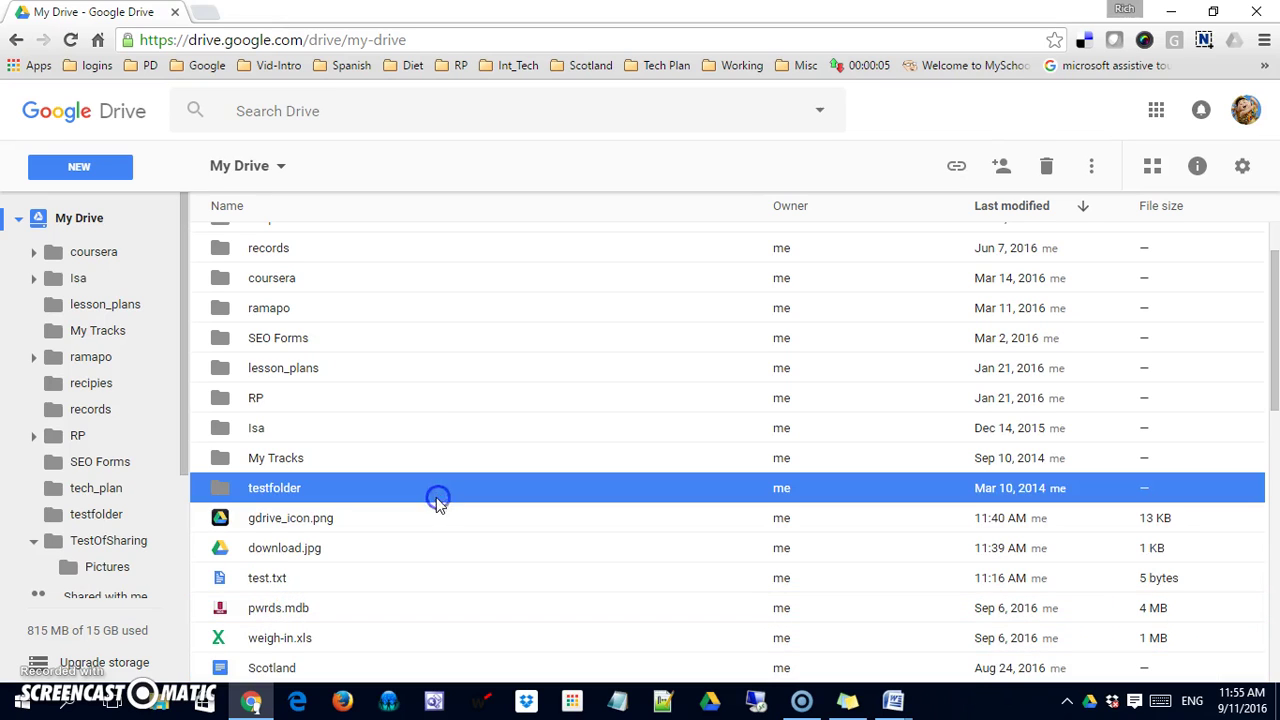
Reselect the range gdrive_icon.png through Scotland, take pwrds.mdb and test.txt out of it, and clear the multiple selection
left_click(335, 522)
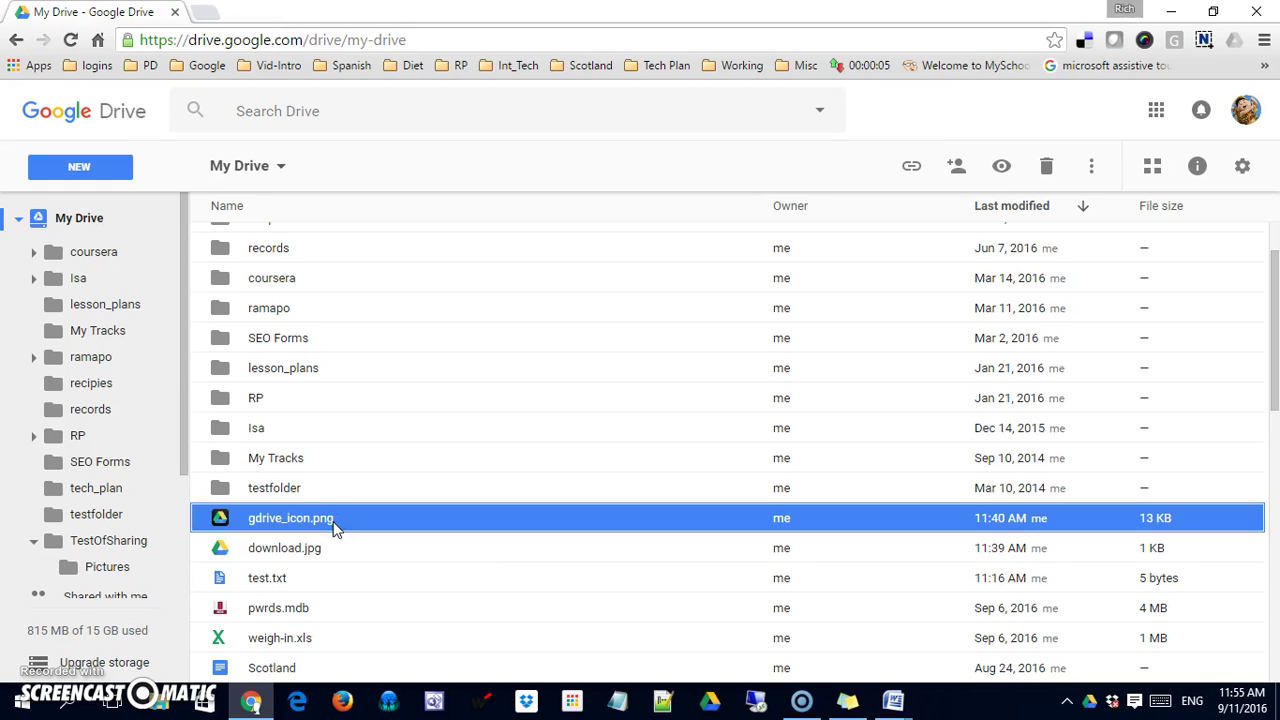
left_click(262, 672, "shift")
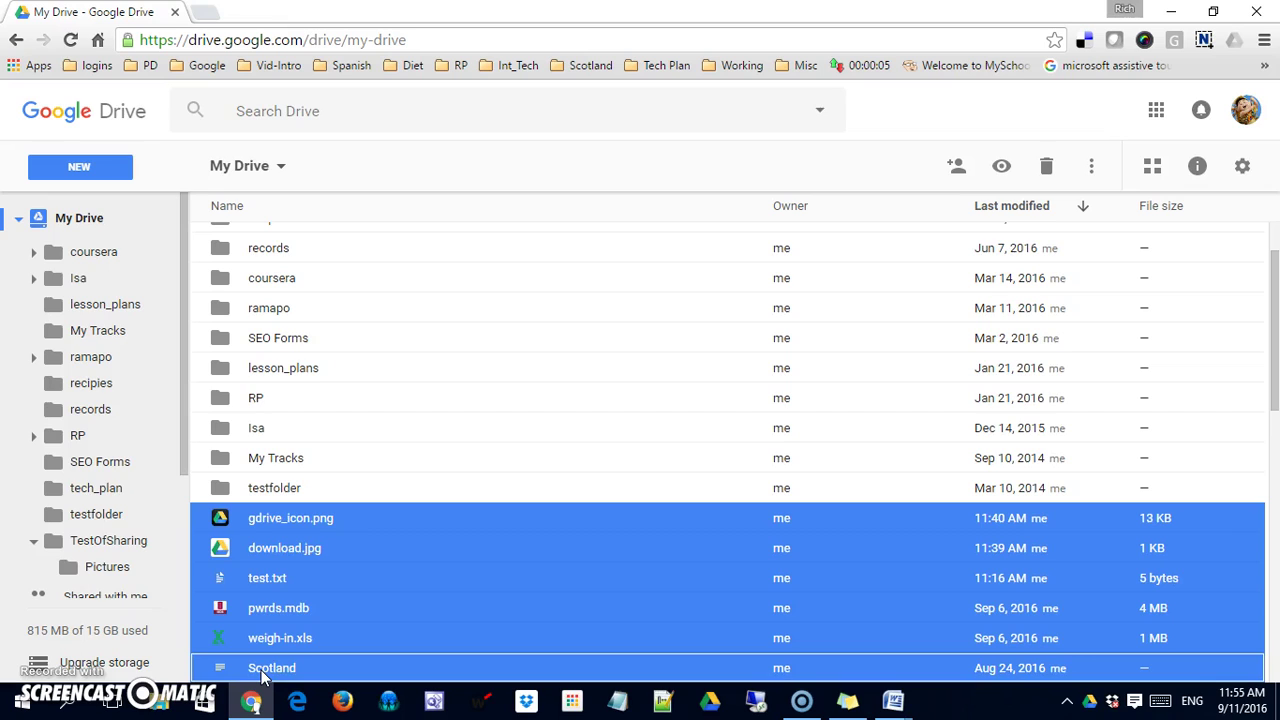
left_click(292, 616, "ctrl")
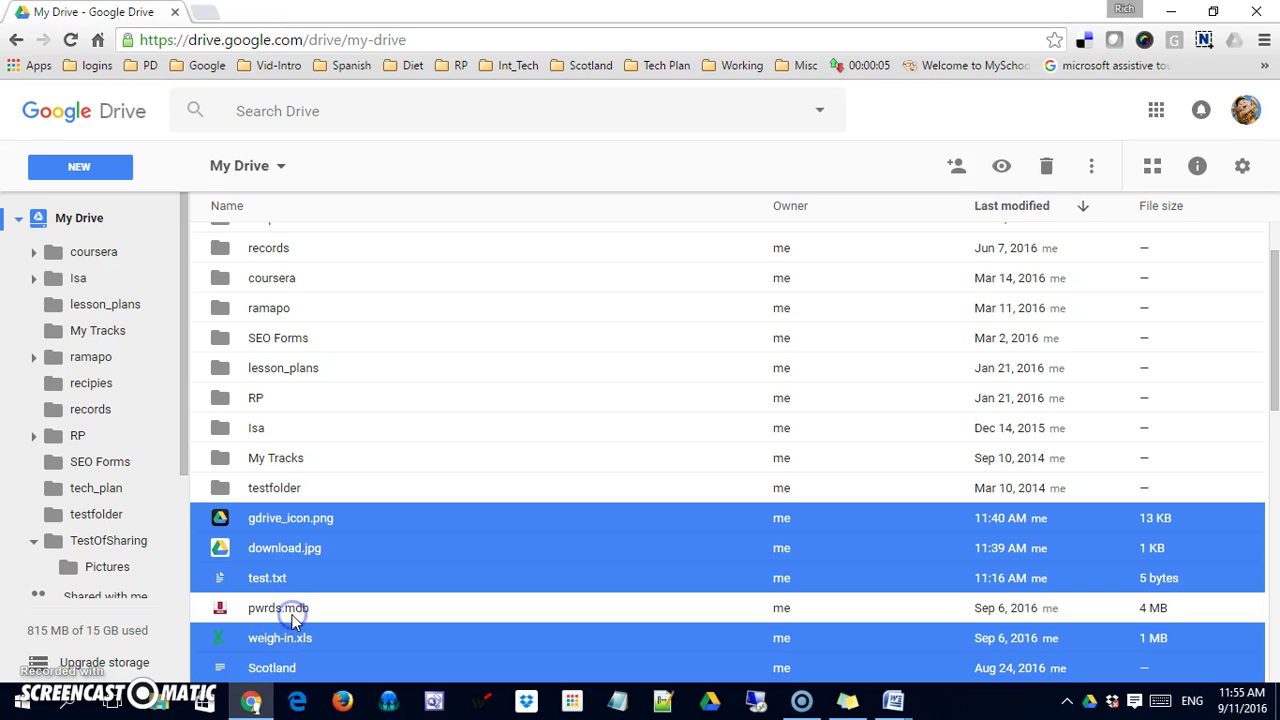
left_click(283, 573, "ctrl")
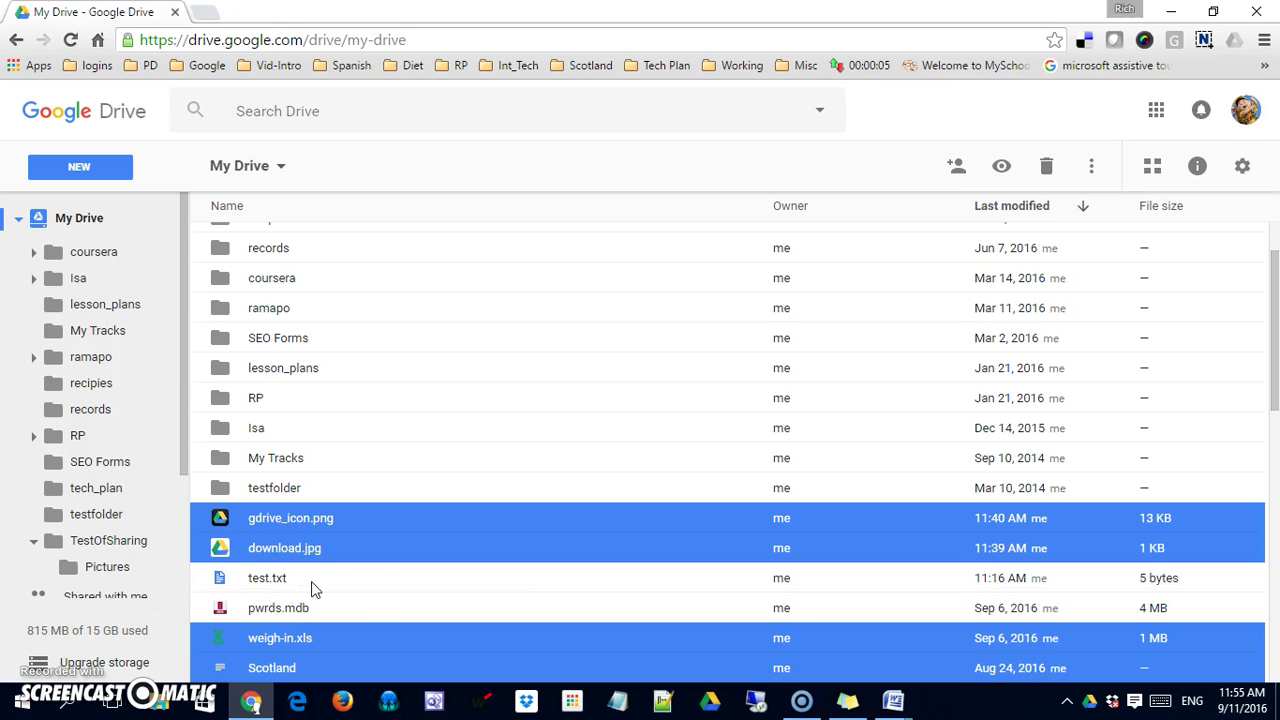
left_click(360, 588)
left_click(386, 540)
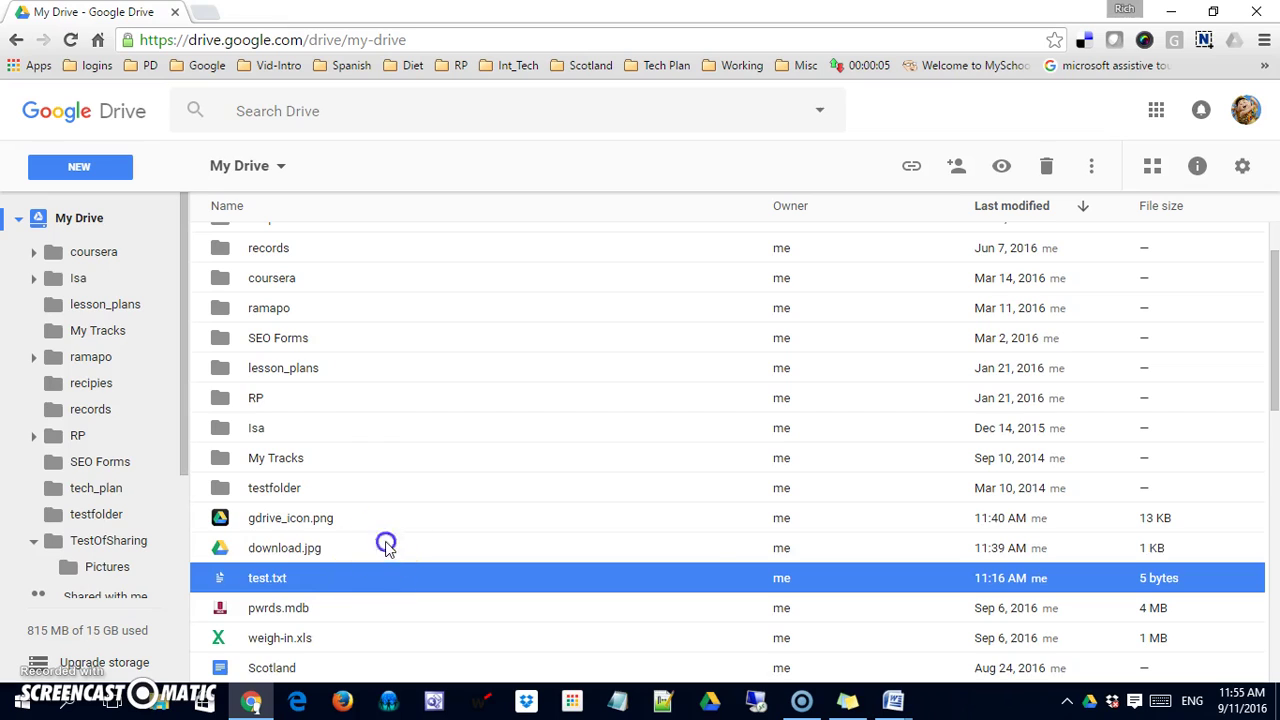
Select gdrive_icon.png, test.txt, weigh-in.xls and Scotland individually, view the actions available for them, and dismiss the selection
left_click(360, 525)
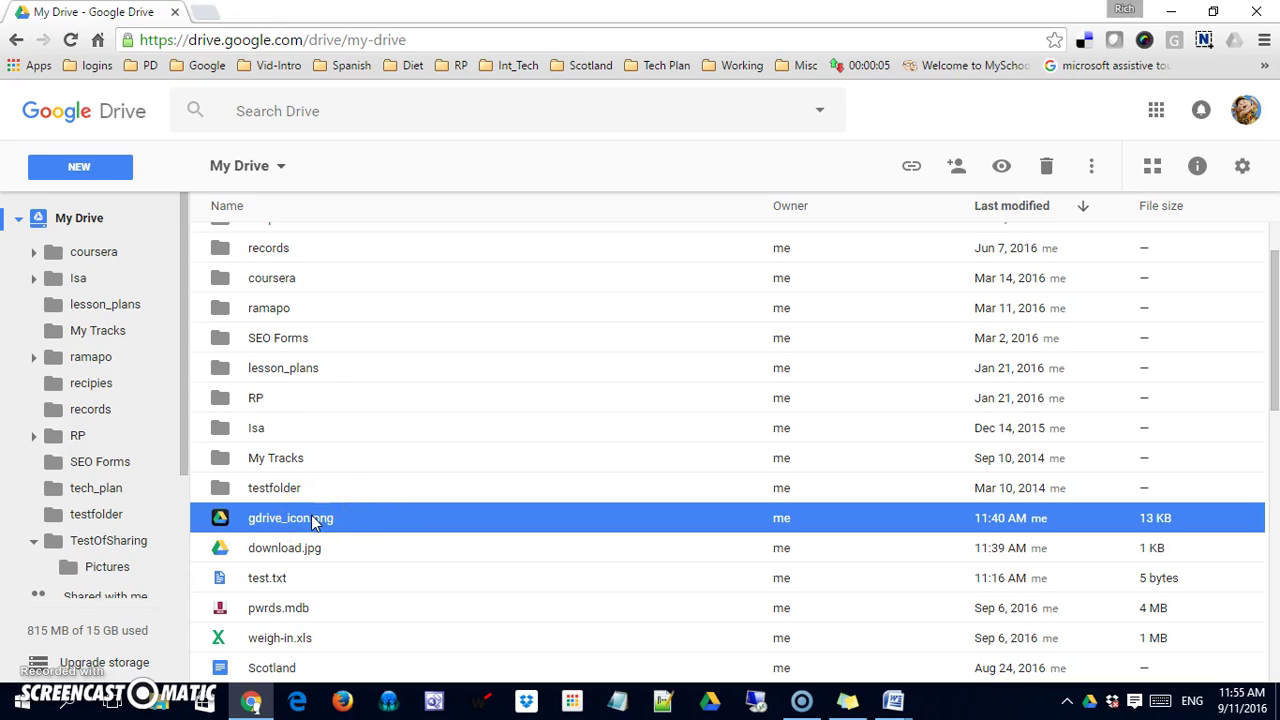
left_click(268, 579, "ctrl")
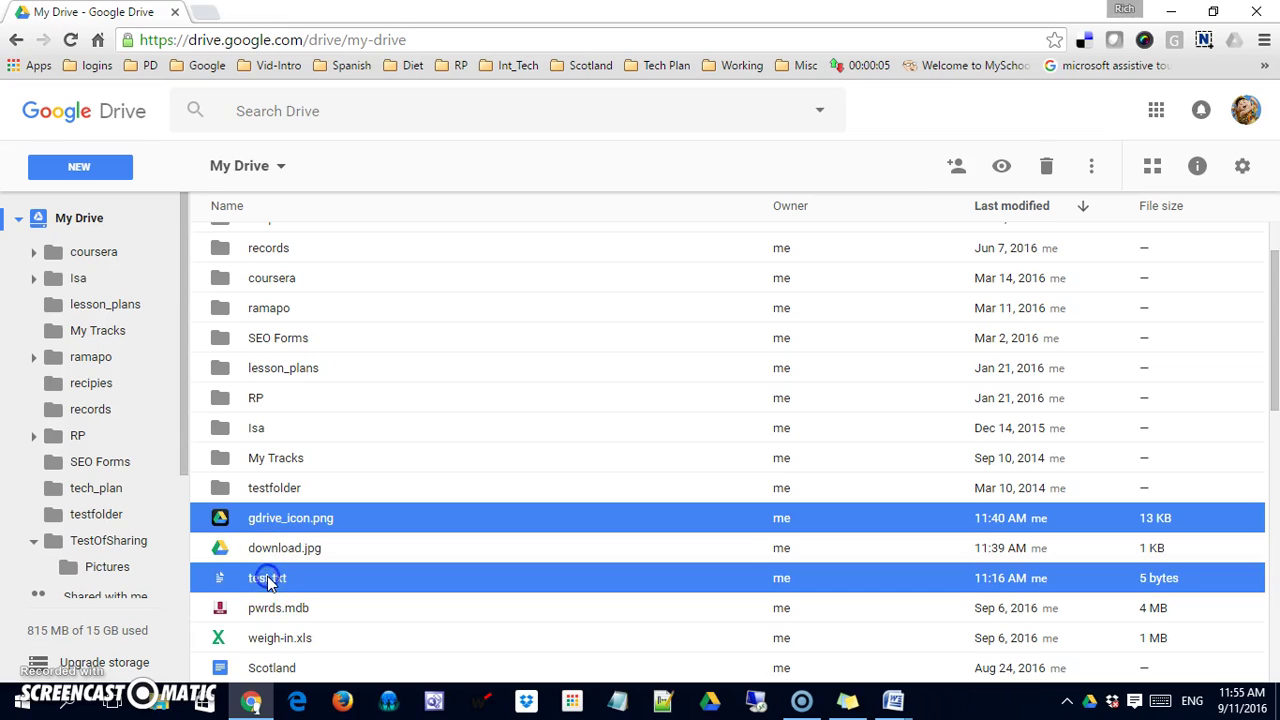
left_click(266, 640, "ctrl")
left_click(266, 666, "ctrl")
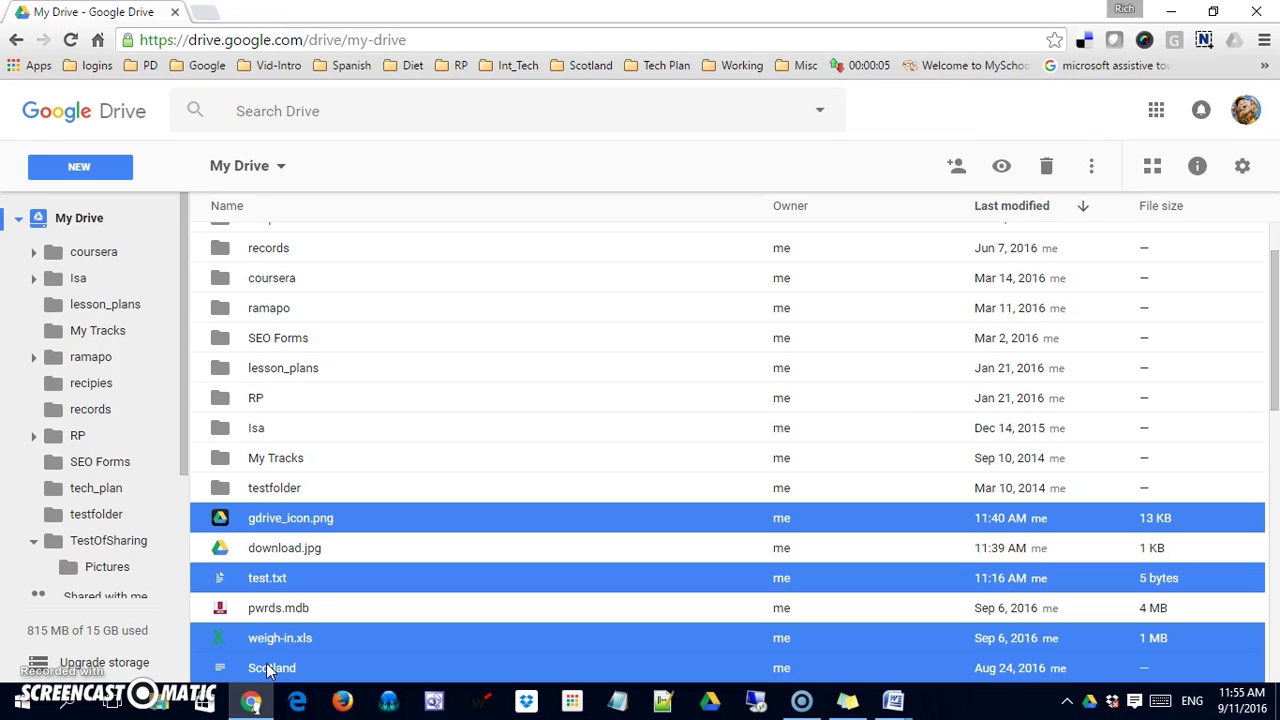
right_click(266, 663)
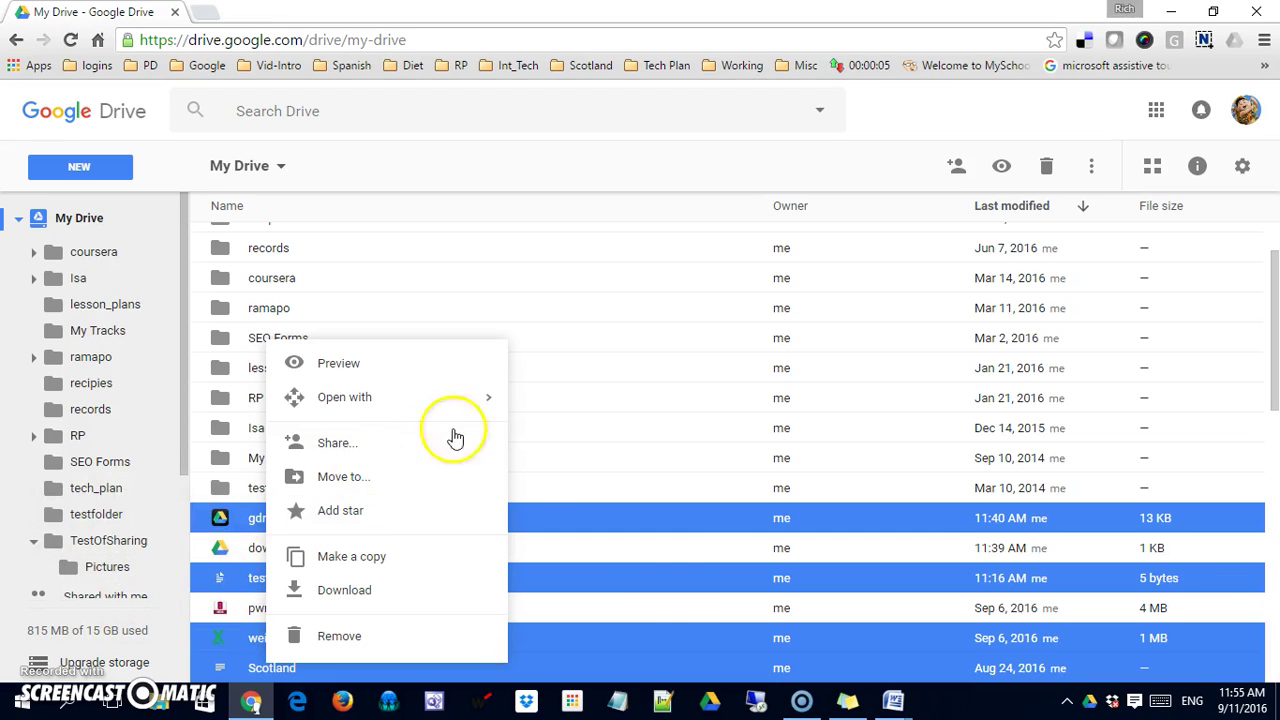
left_click(660, 603)
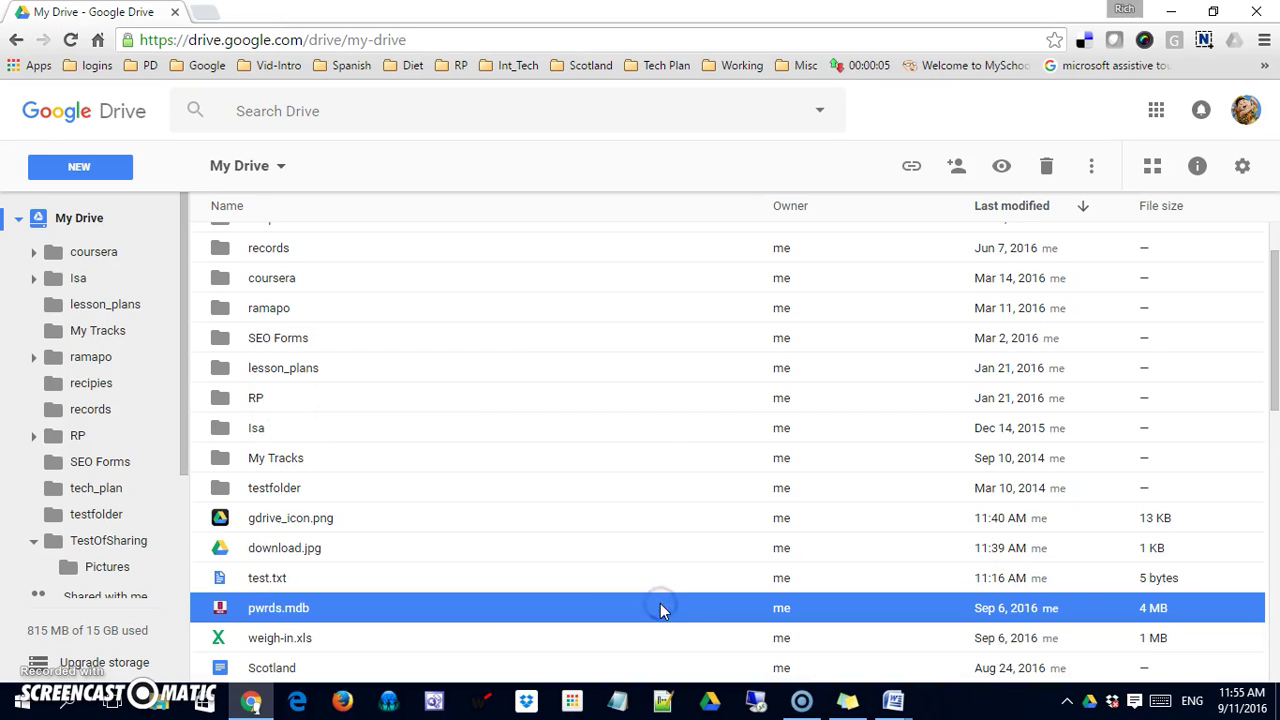
Move gdrive_icon.png and download.jpg together from My Drive into the Pictures subfolder of TestOfSharing
left_click(589, 522)
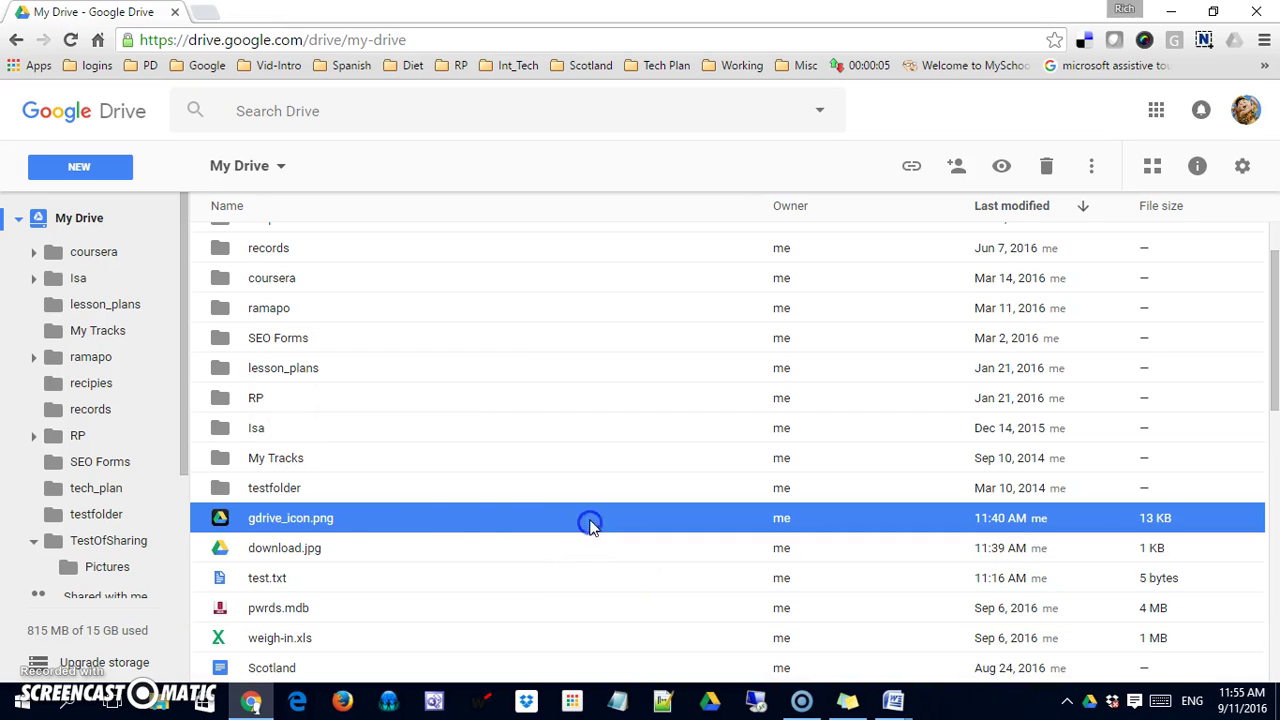
left_click(310, 552, "ctrl")
right_click(310, 552)
left_click(368, 341)
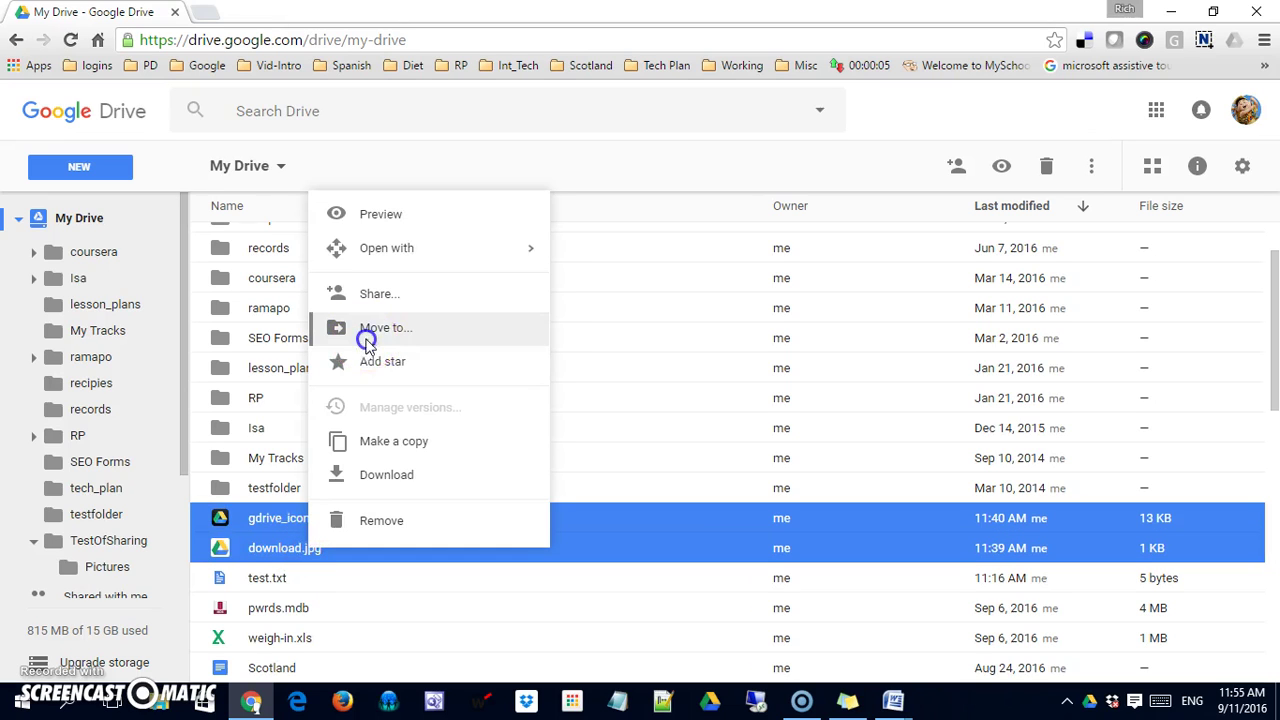
left_click_drag(416, 278, 416, 304)
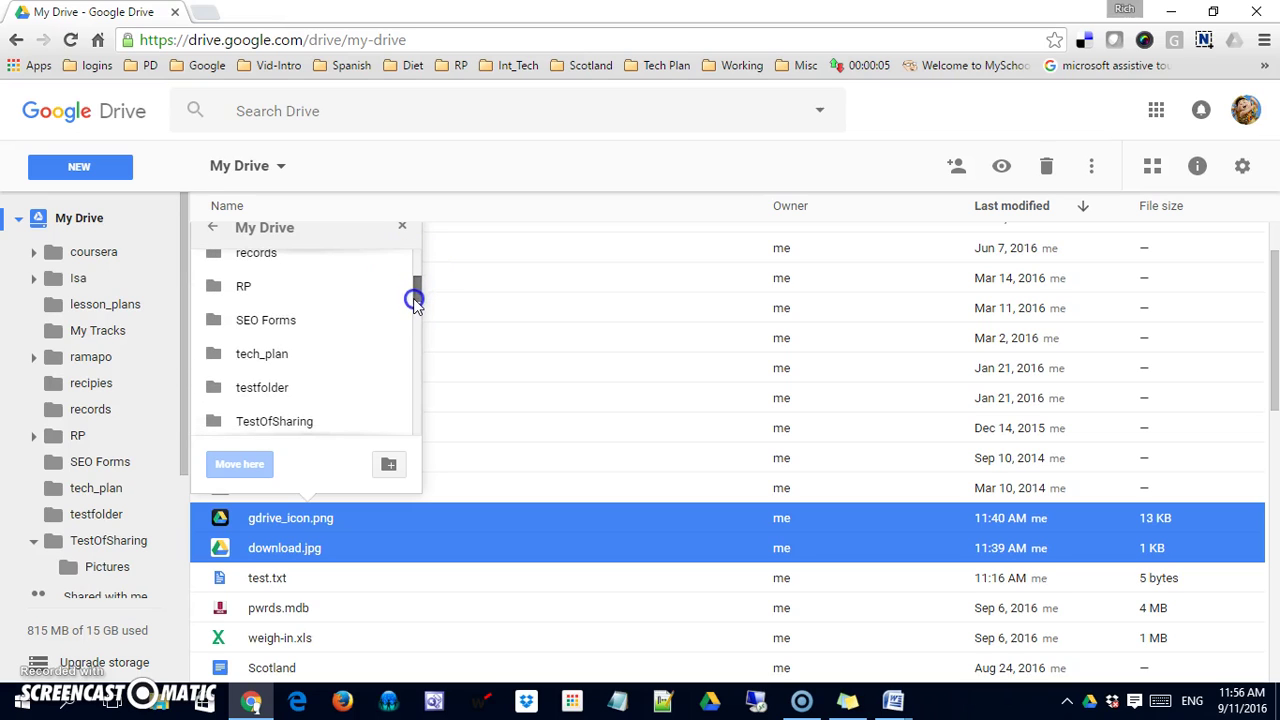
left_click(386, 423)
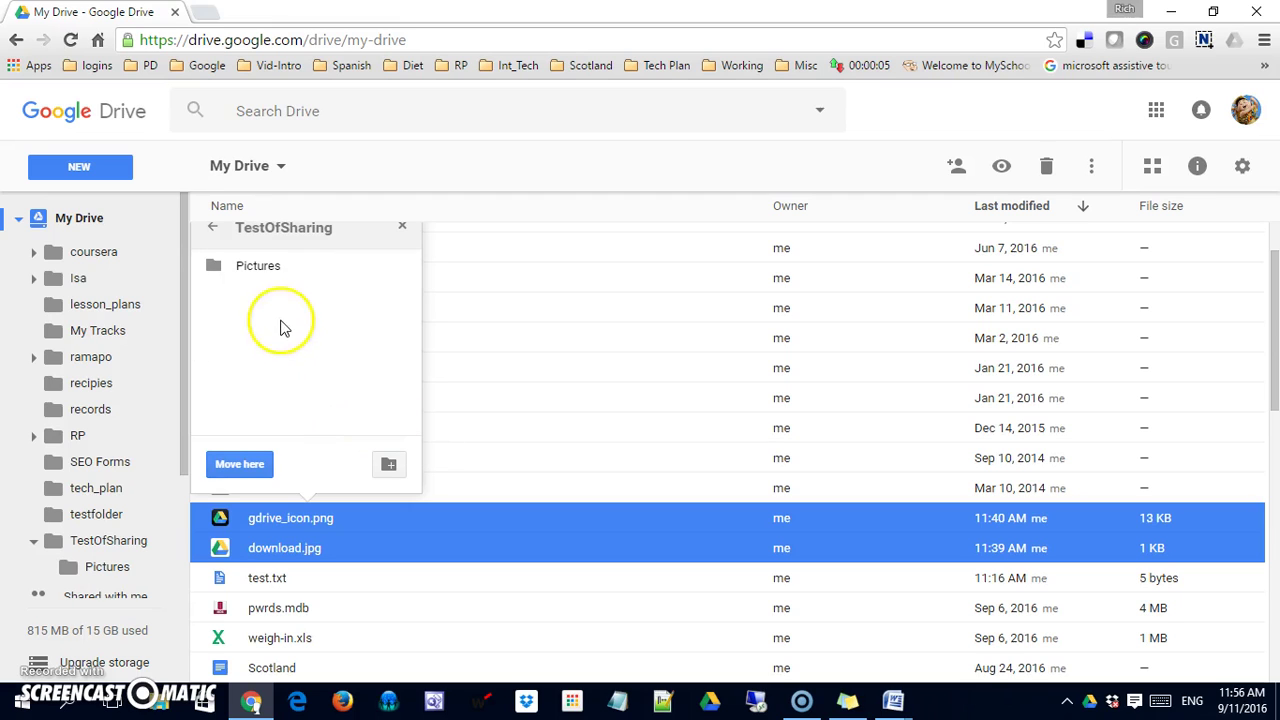
double_click(252, 265)
left_click(241, 465)
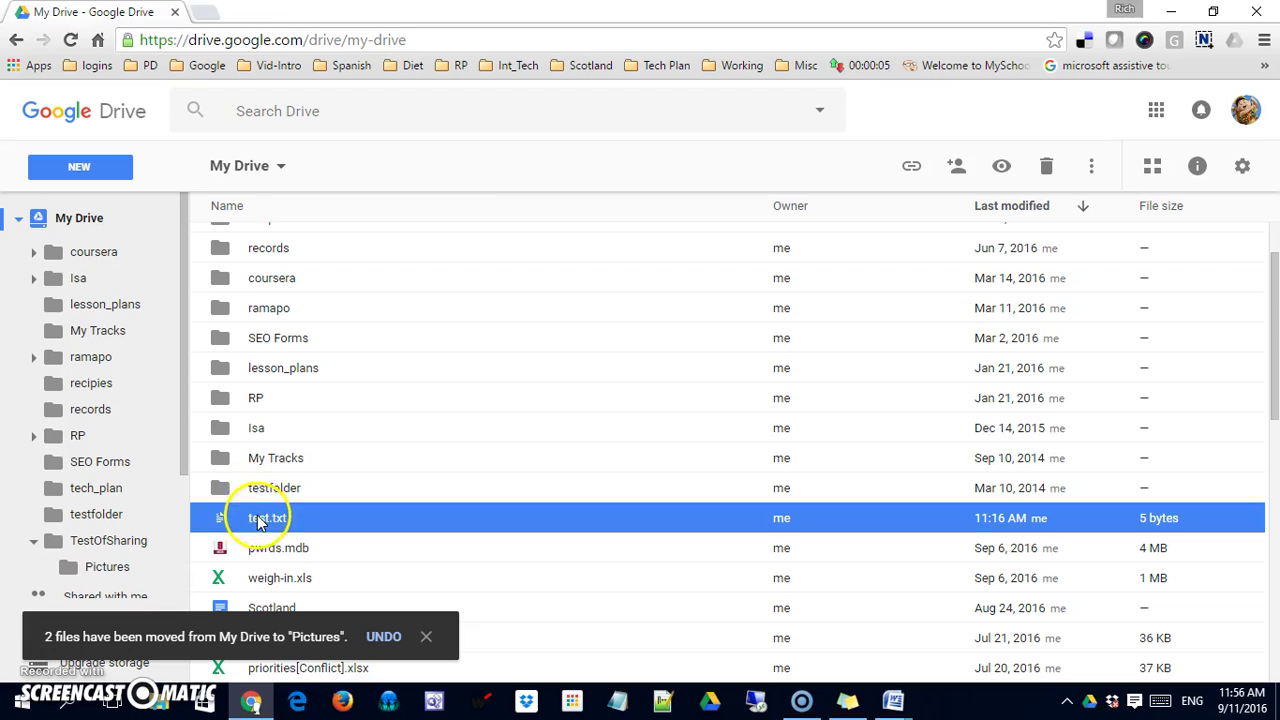
Move test.txt from My Drive into the TestOfSharing folder using the Move to command
right_click(256, 520)
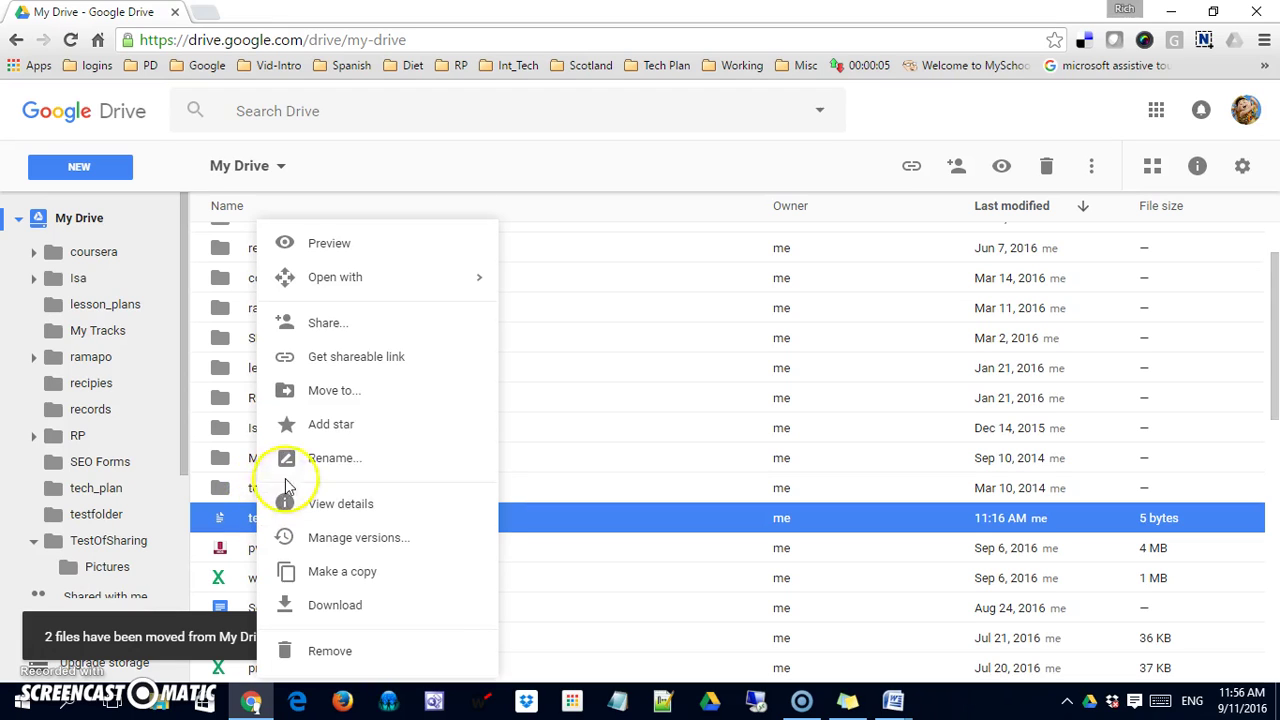
left_click(334, 393)
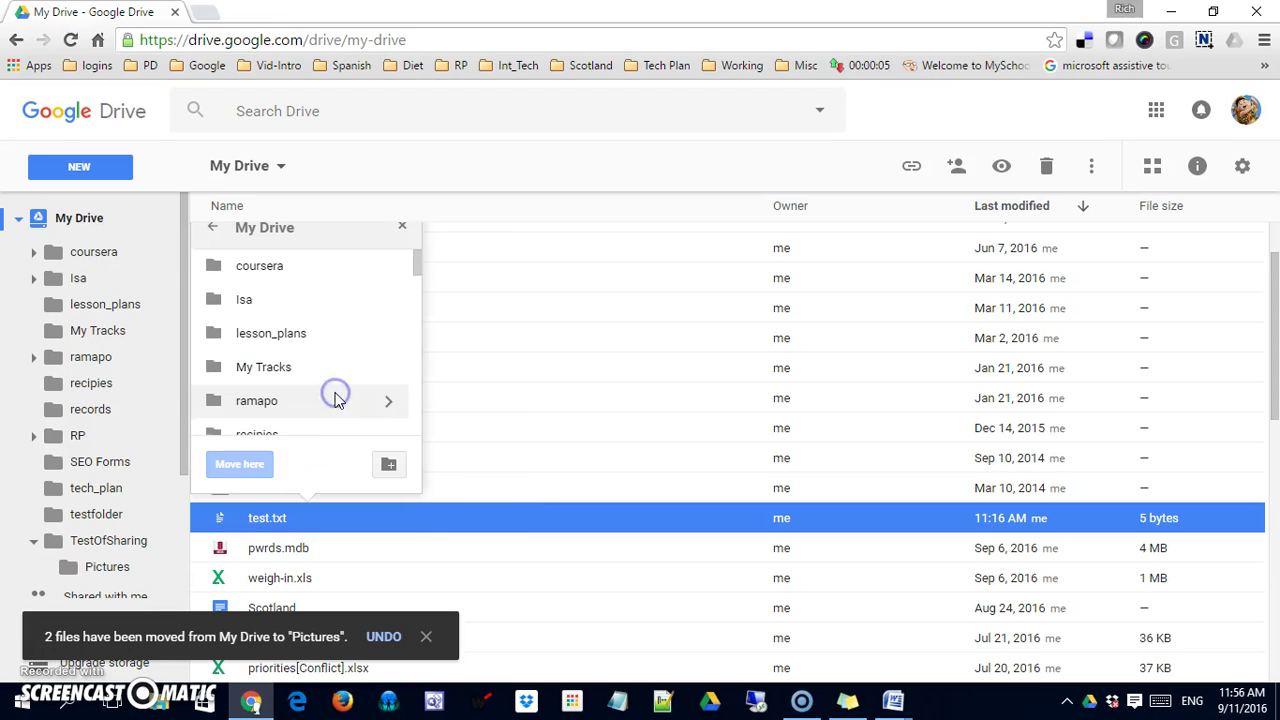
left_click_drag(420, 264, 417, 306)
left_click(301, 312)
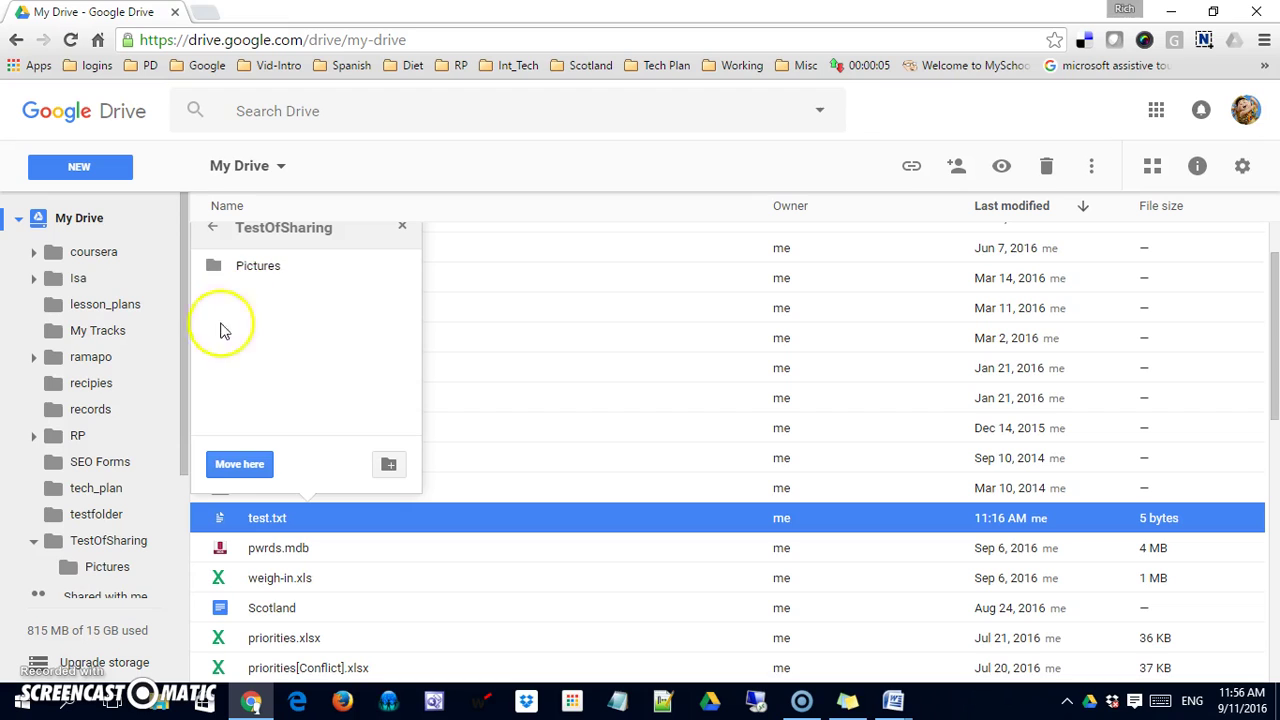
left_click(238, 463)
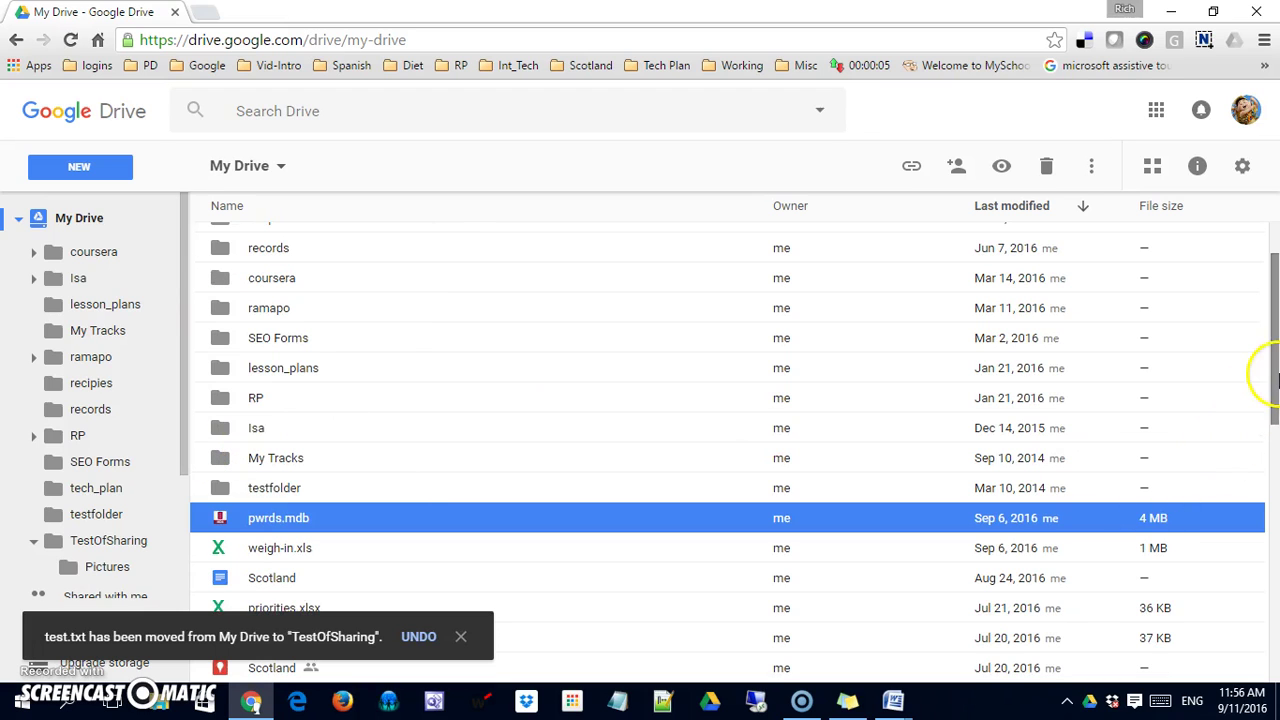
Open the TestOfSharing folder and its Pictures subfolder to check the moved files
left_click_drag(1275, 378, 1266, 260)
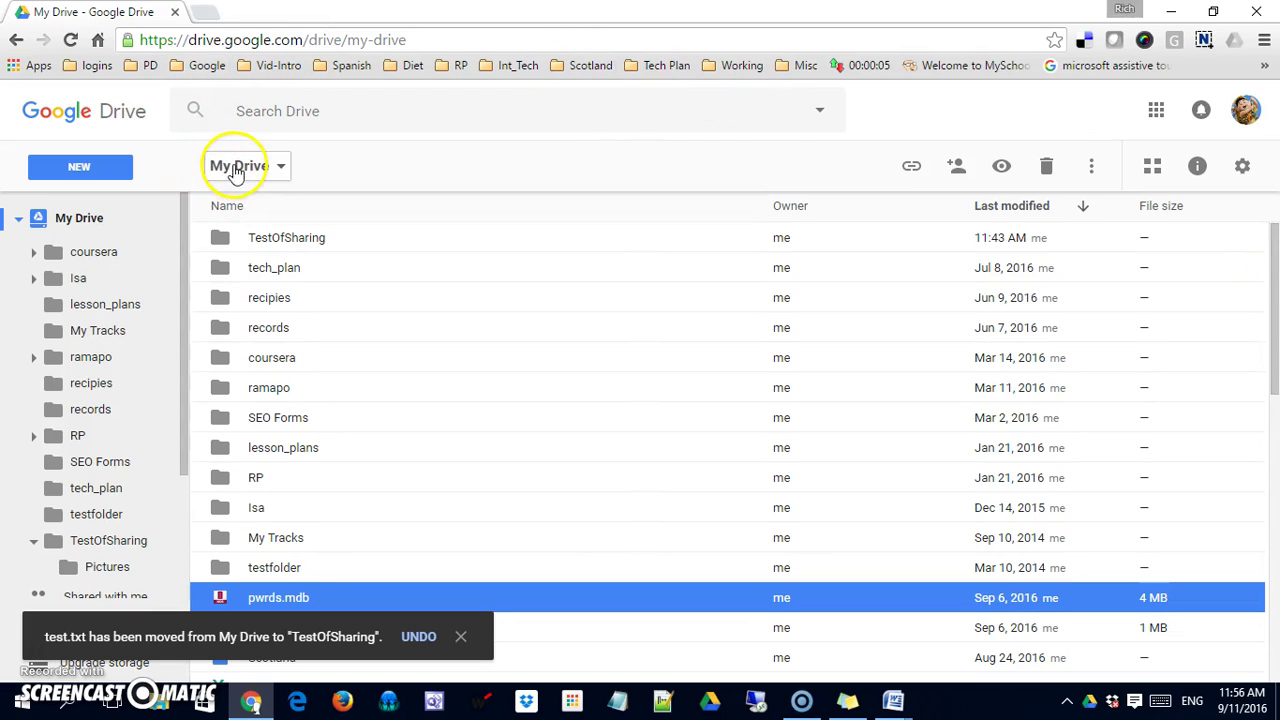
double_click(257, 242)
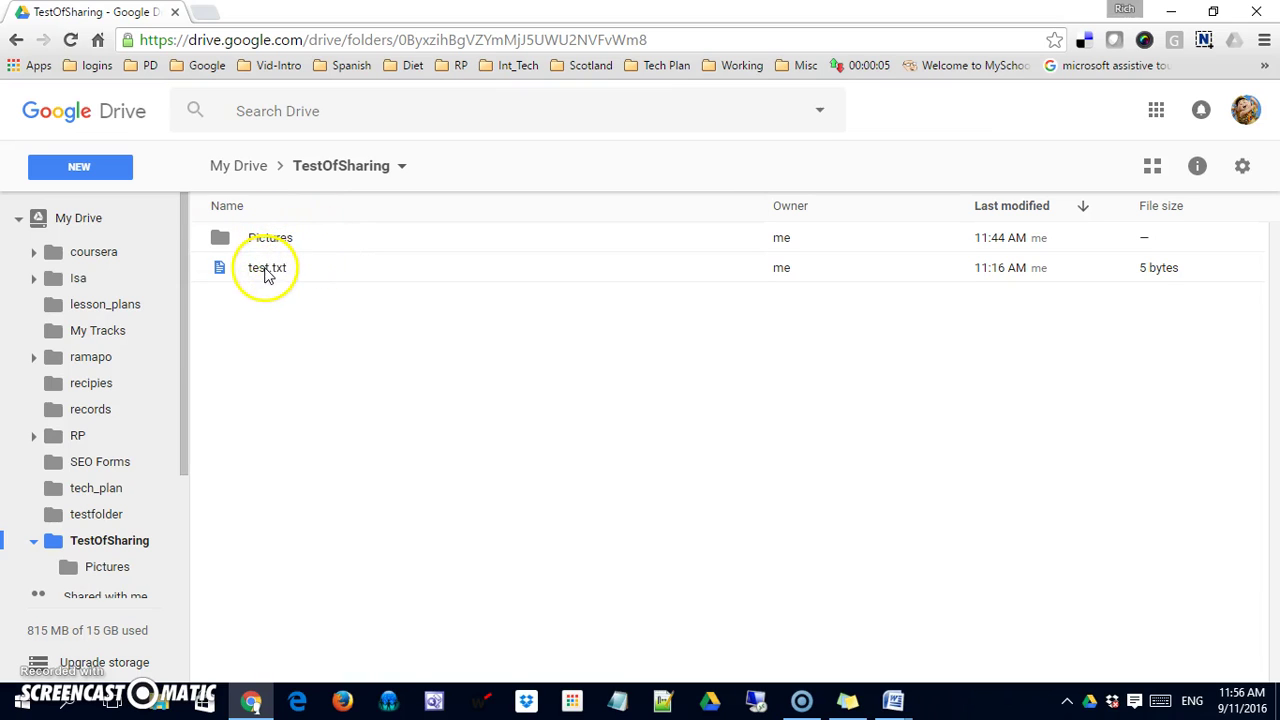
left_click(276, 244)
double_click(276, 244)
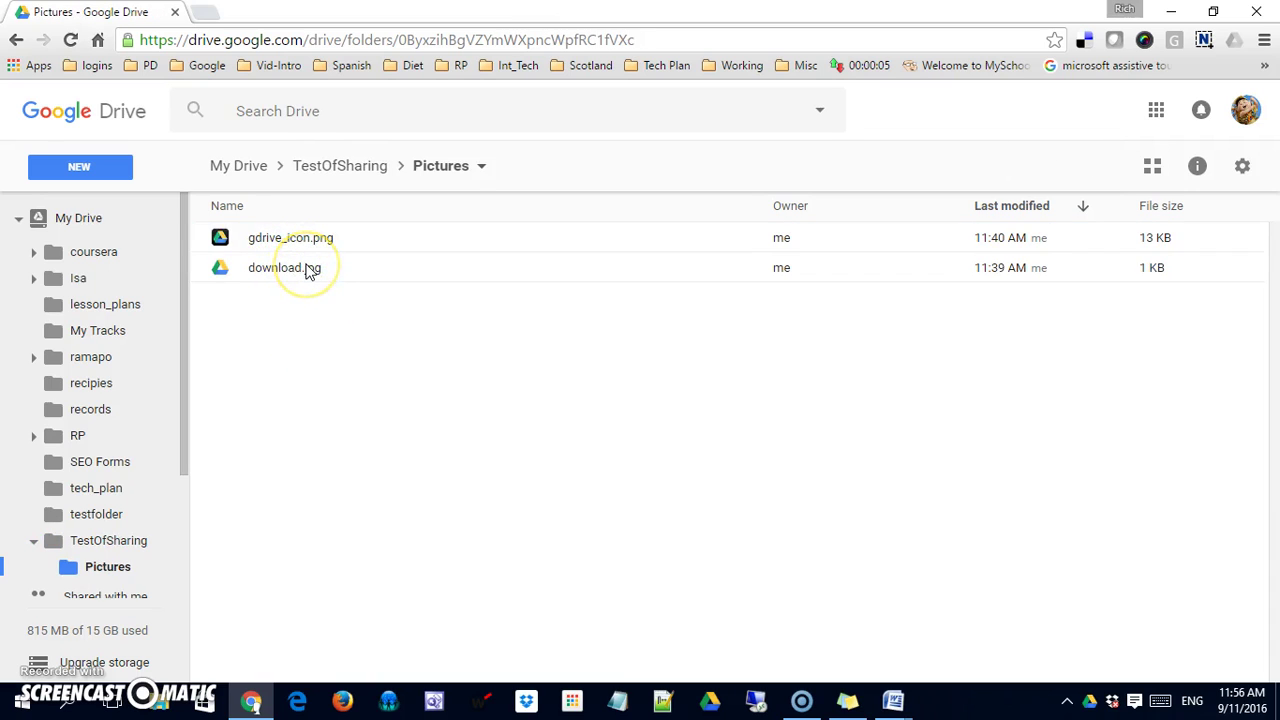
mouse_move(316, 295)
left_mouse_down()
mouse_move(329, 337)
mouse_move(347, 347)
left_mouse_up()
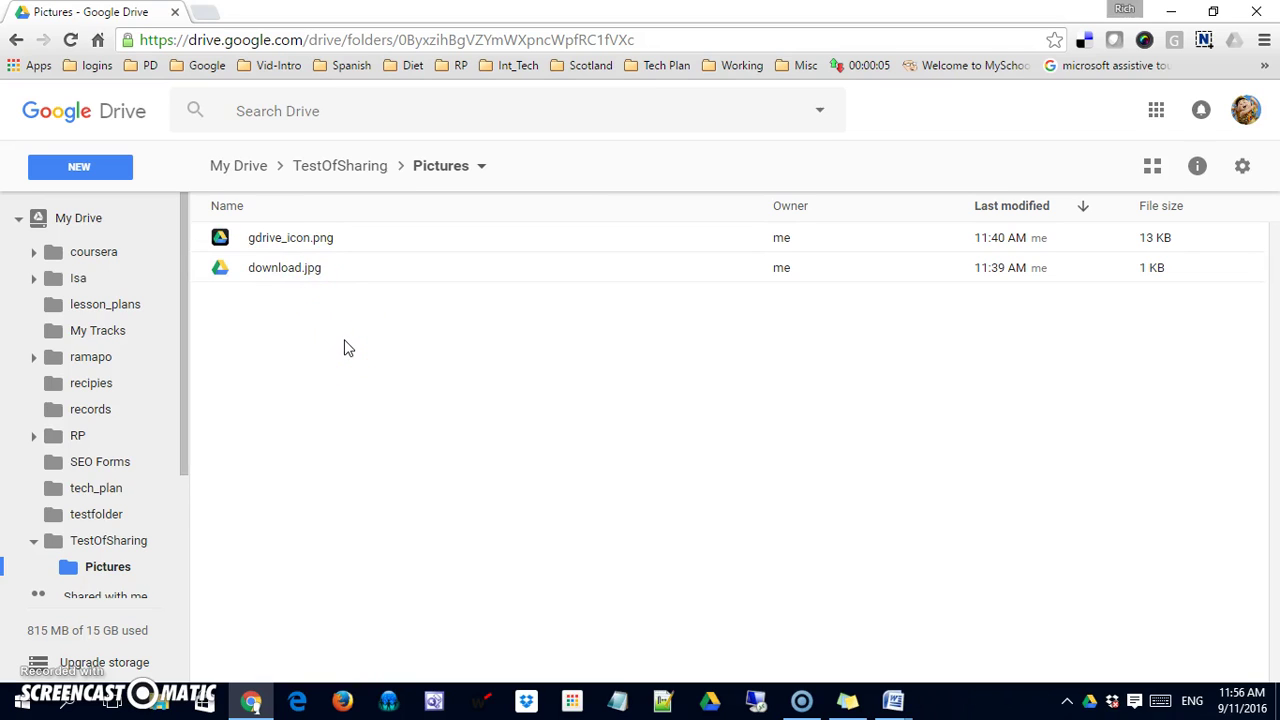